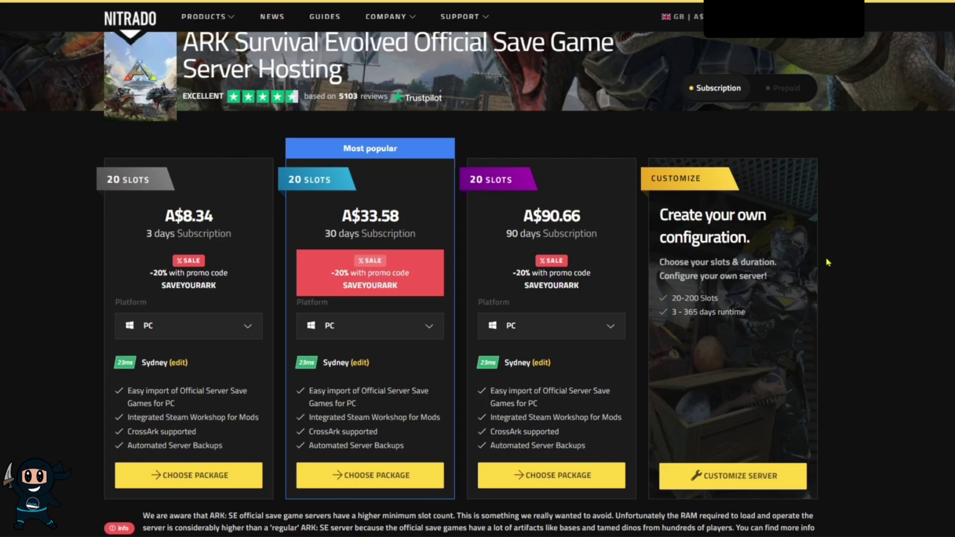
Keep PC as the platform and compare prepaid with subscription prices, settling on subscription.
click(249, 326)
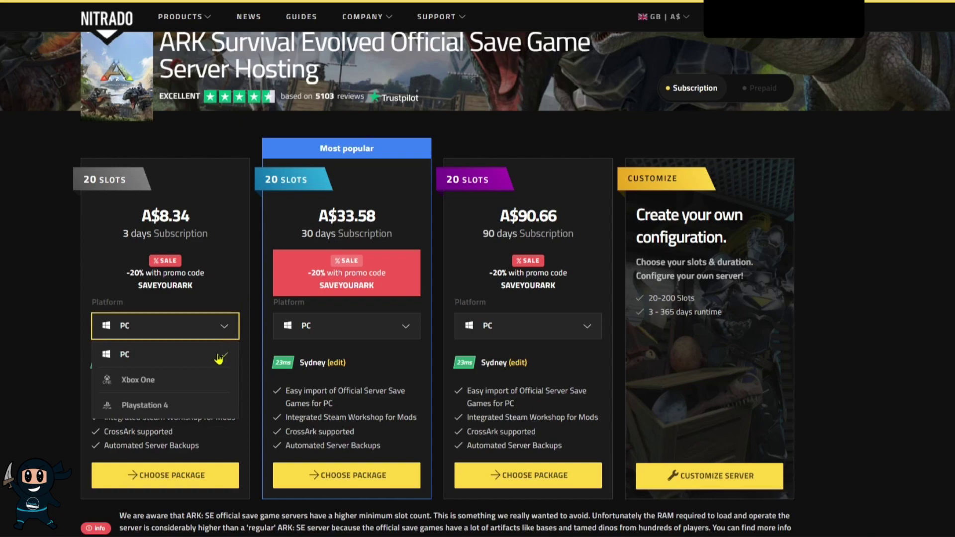
click(211, 326)
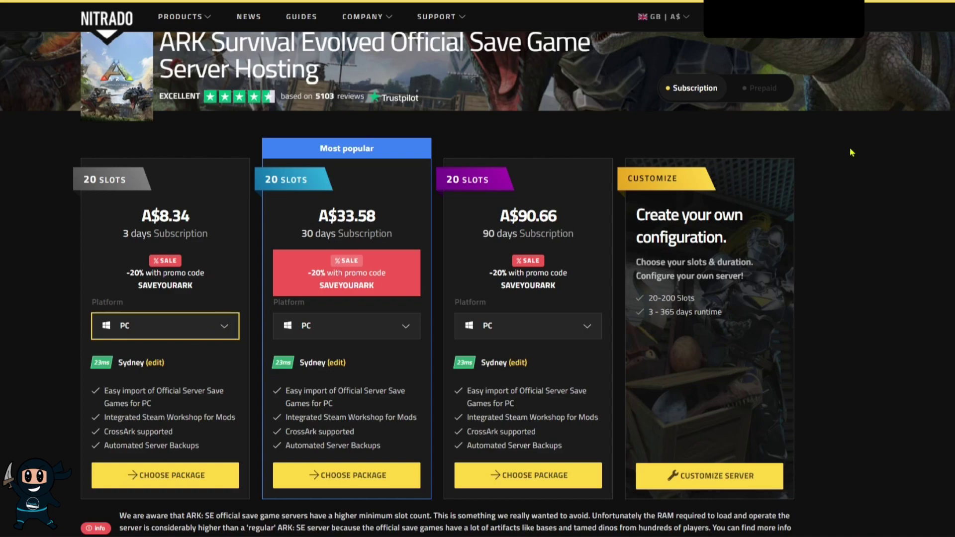
click(760, 99)
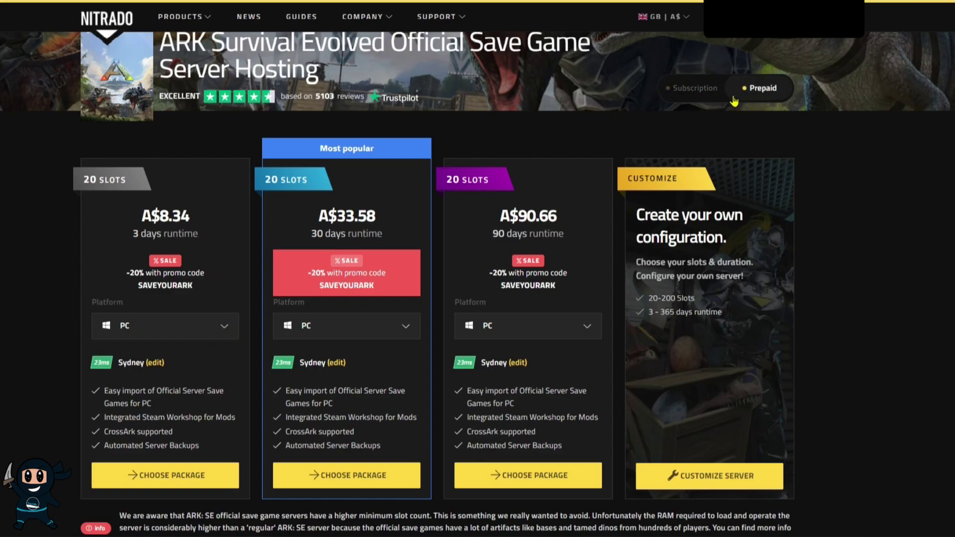
click(709, 99)
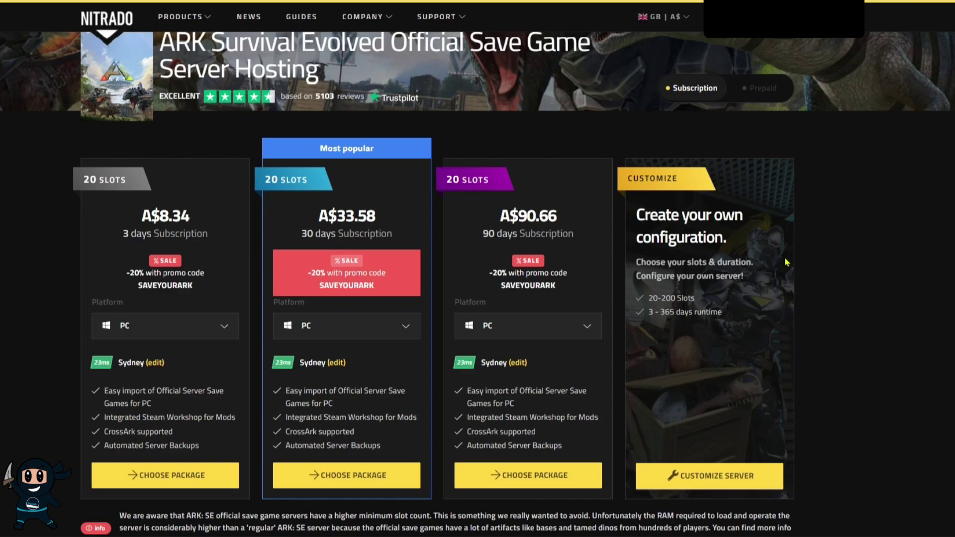
scroll(787, 262, up, 1)
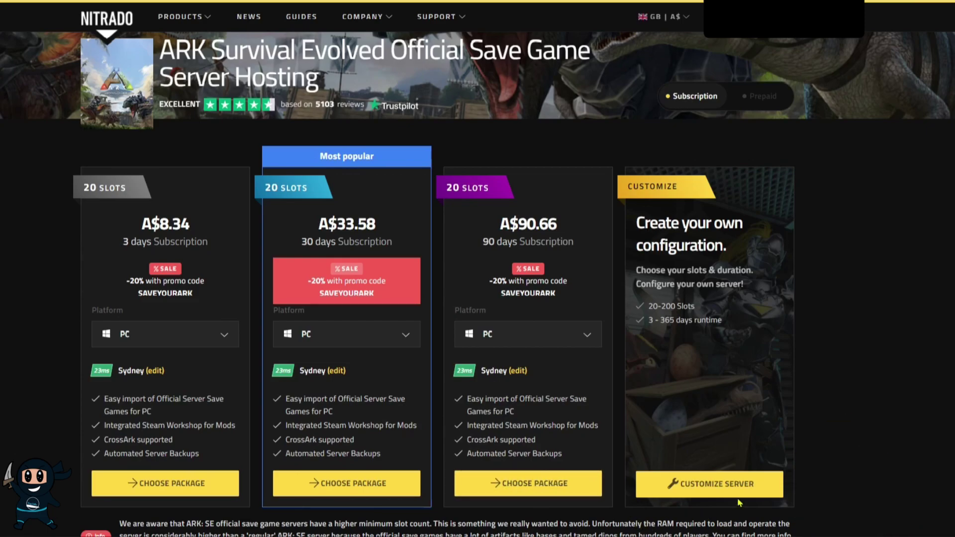
Open the custom package builder and try different player-slot and runtime values.
click(716, 484)
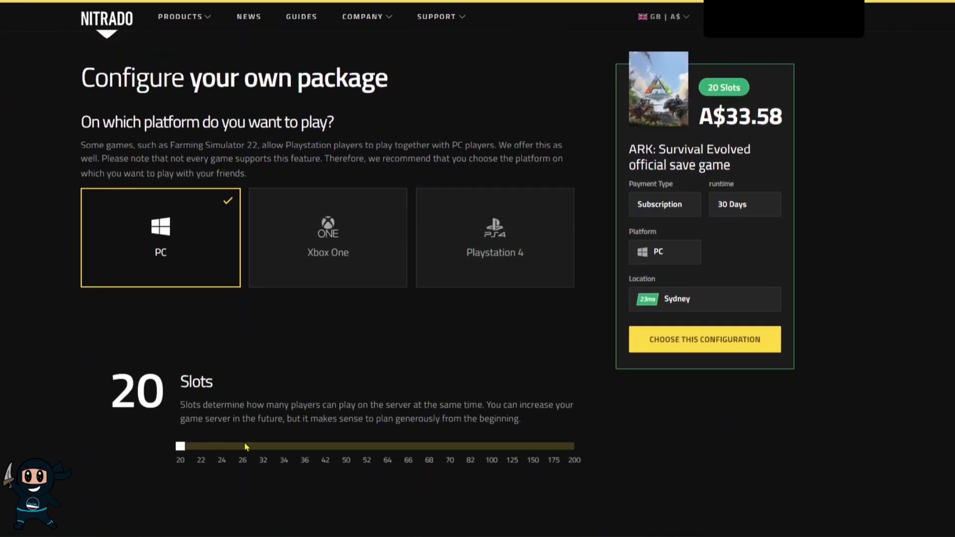
mouse_move(181, 447)
mouse_down()
mouse_move(324, 456)
mouse_move(428, 450)
mouse_move(172, 445)
mouse_up()
drag(246, 405, 490, 404)
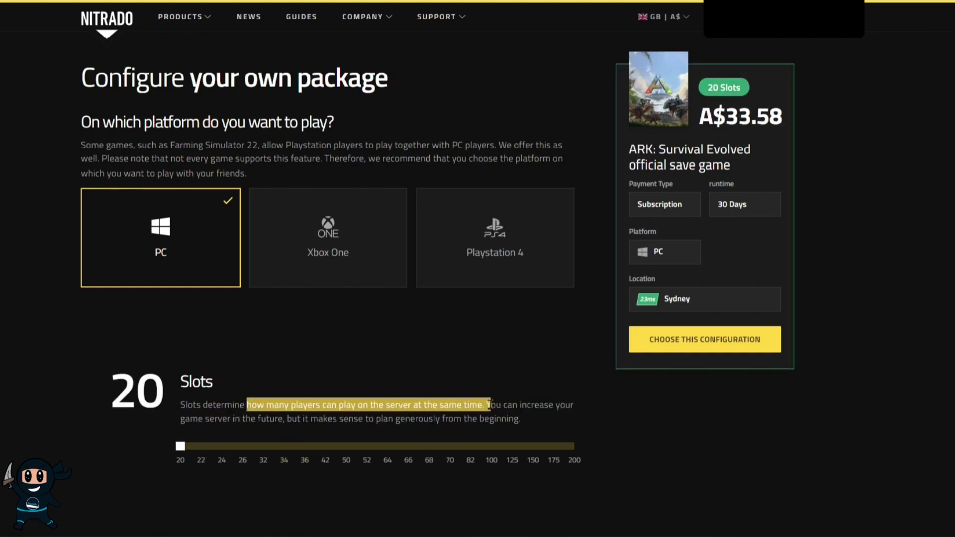
click(751, 436)
scroll(707, 408, down, 6)
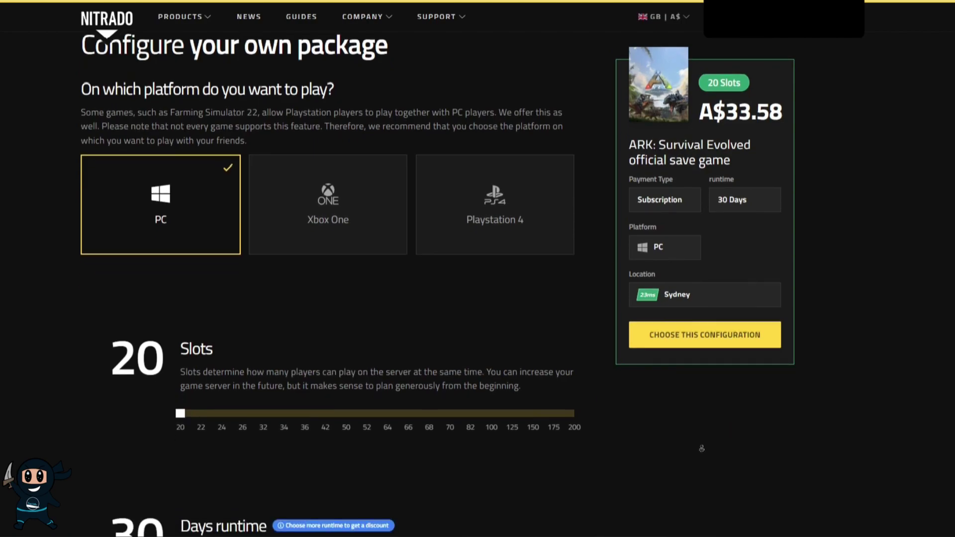
mouse_move(312, 299)
mouse_down()
mouse_move(581, 322)
mouse_move(315, 310)
mouse_up()
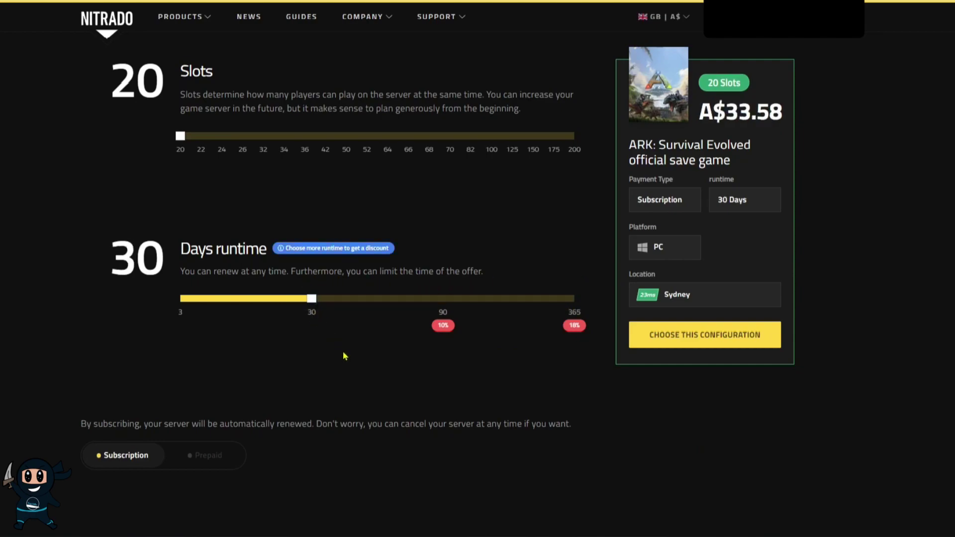
Calculate latency to every hosting location, with Sydney lowest at 22ms.
scroll(353, 362, down, 4)
scroll(352, 362, down, 4)
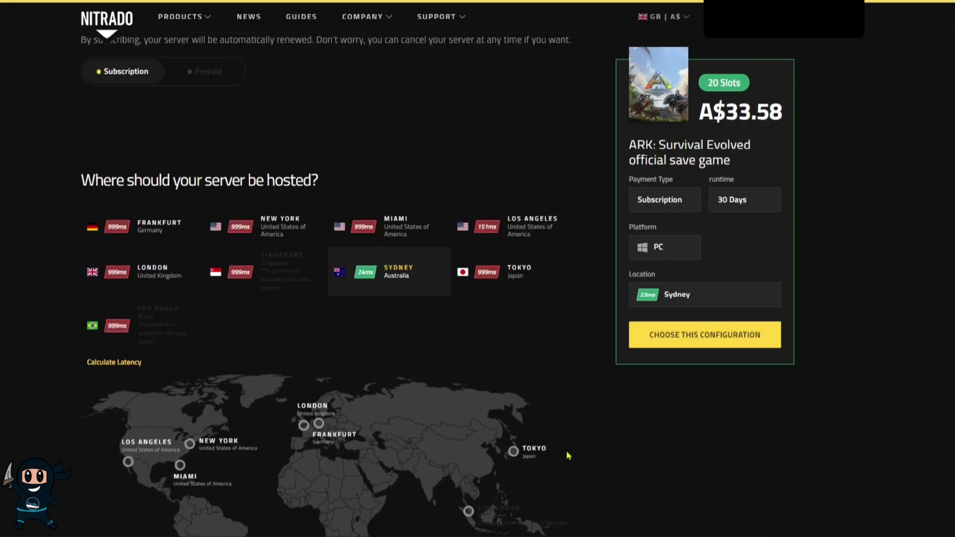
scroll(179, 284, down, 2)
click(132, 261)
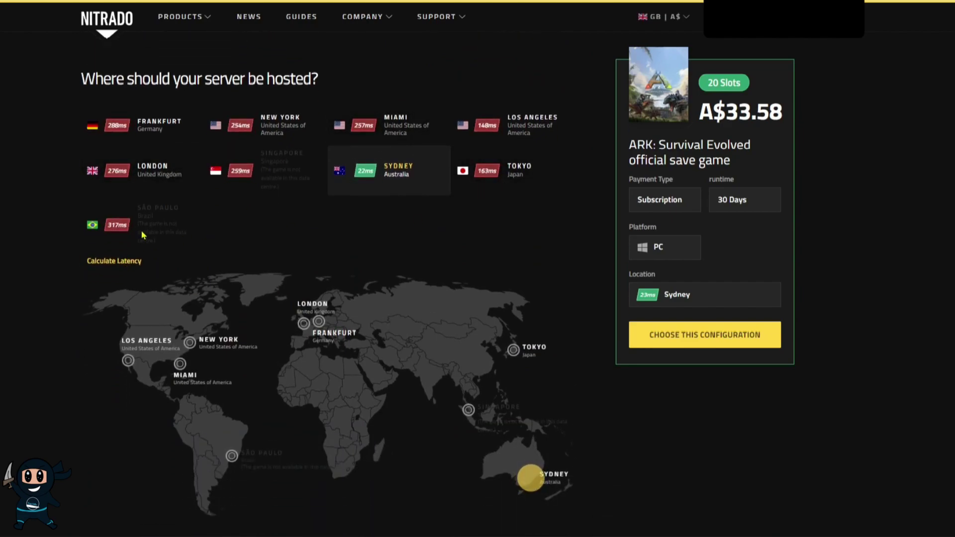
scroll(487, 314, up, 9)
scroll(487, 313, up, 15)
scroll(477, 315, down, 4)
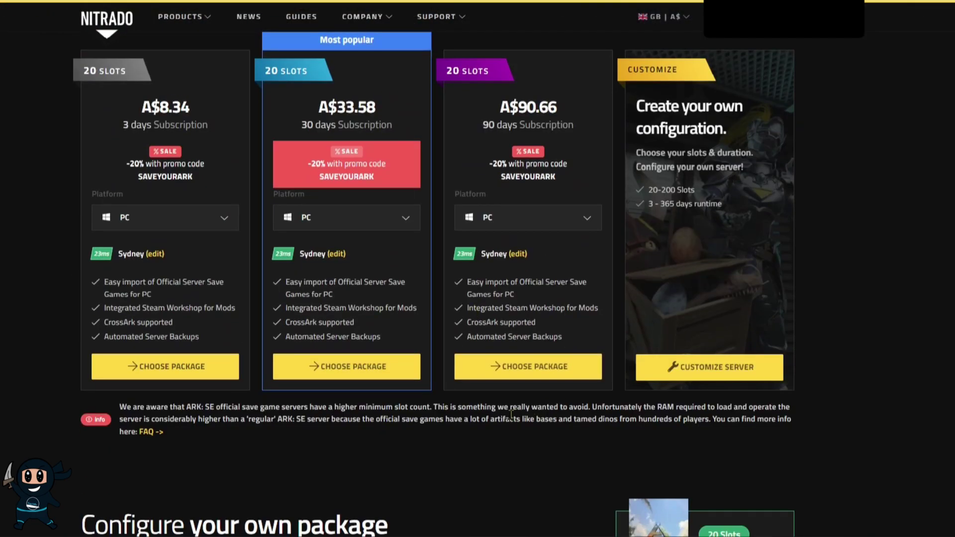
Choose the 30-day package, replace SAVEYOURARK with promo code ninja10, and order for A$30.23.
click(363, 375)
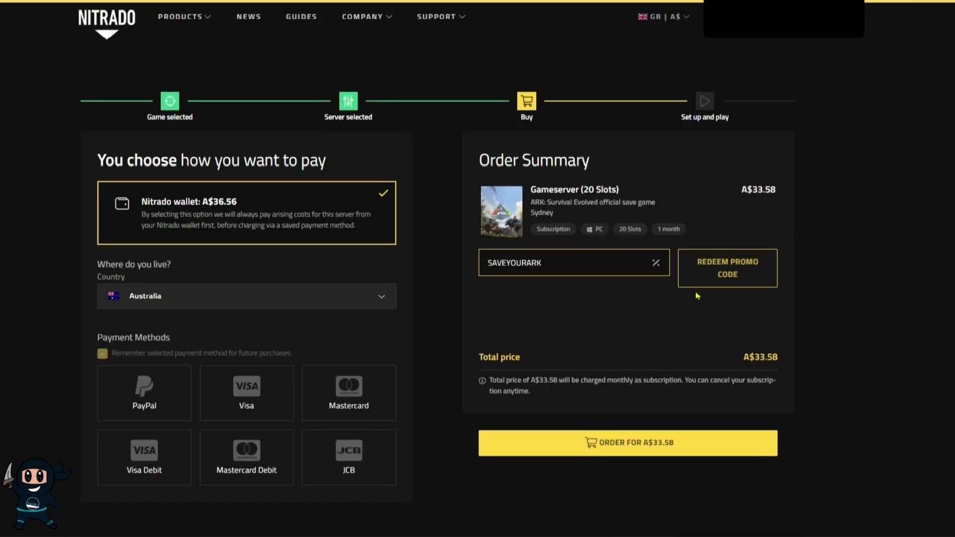
click(727, 278)
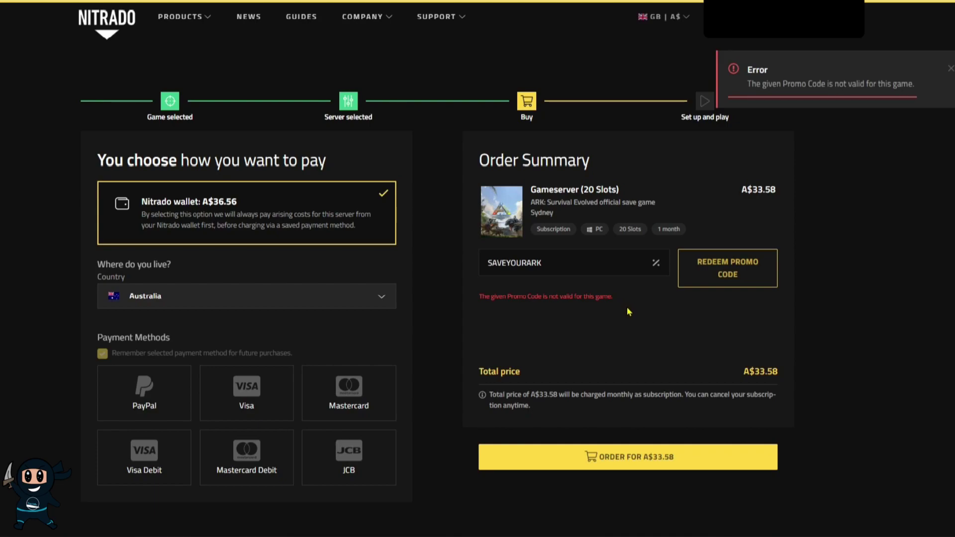
double_click(575, 268)
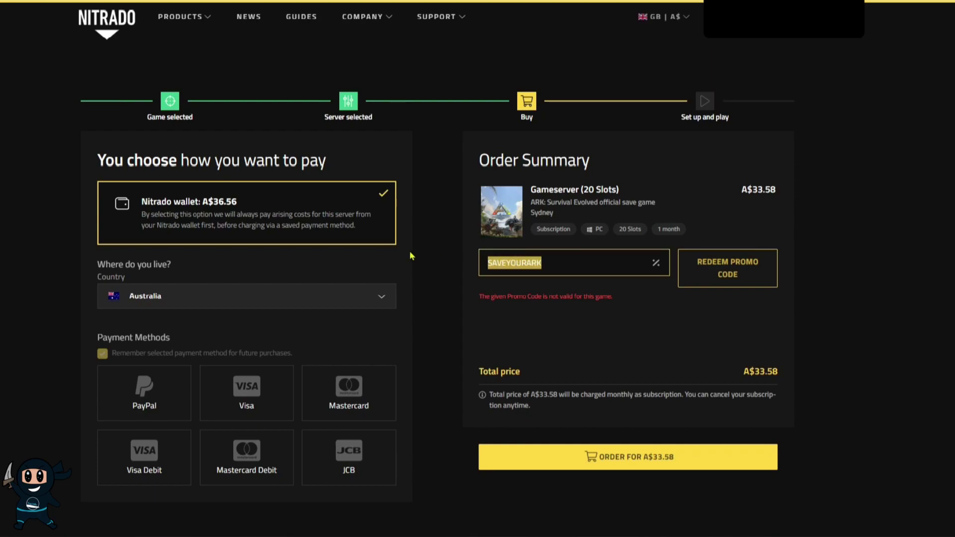
text(ninja10)
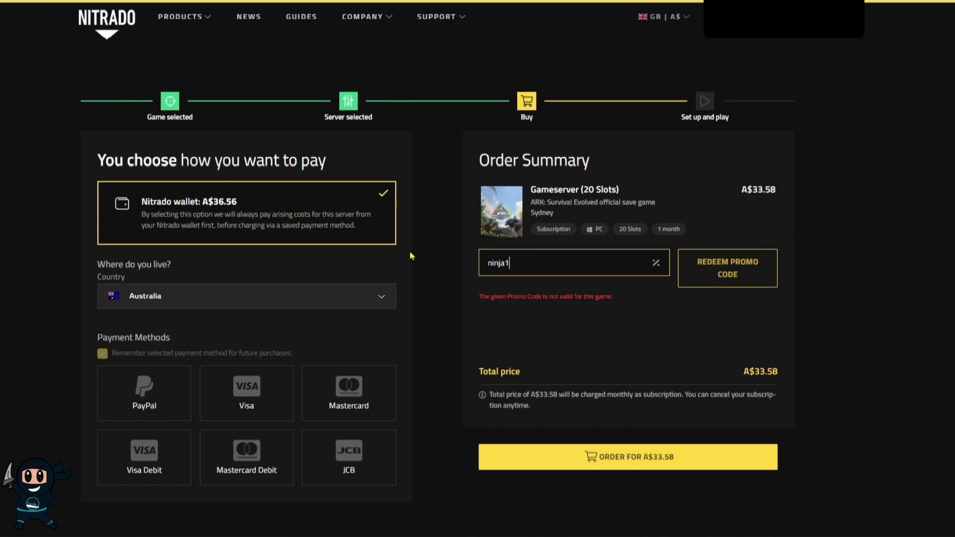
click(727, 276)
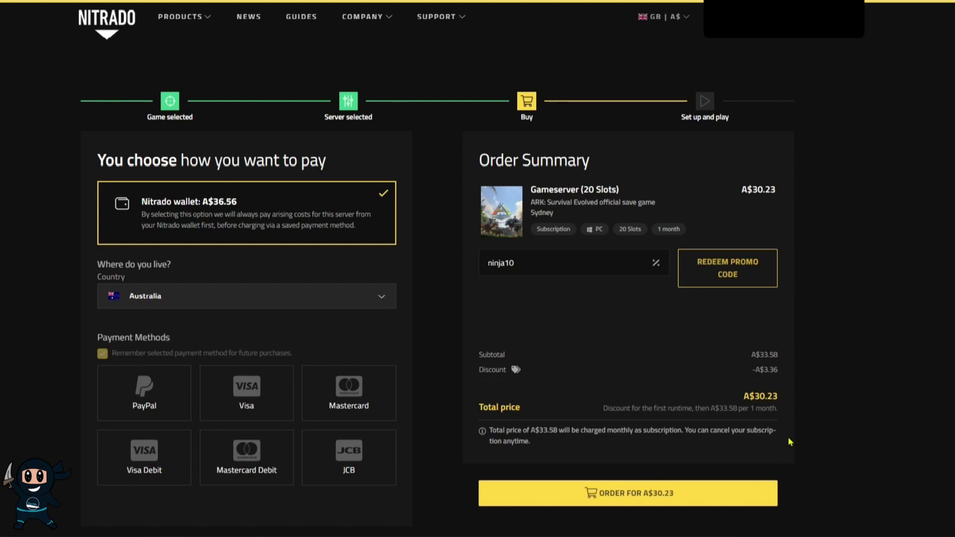
click(720, 496)
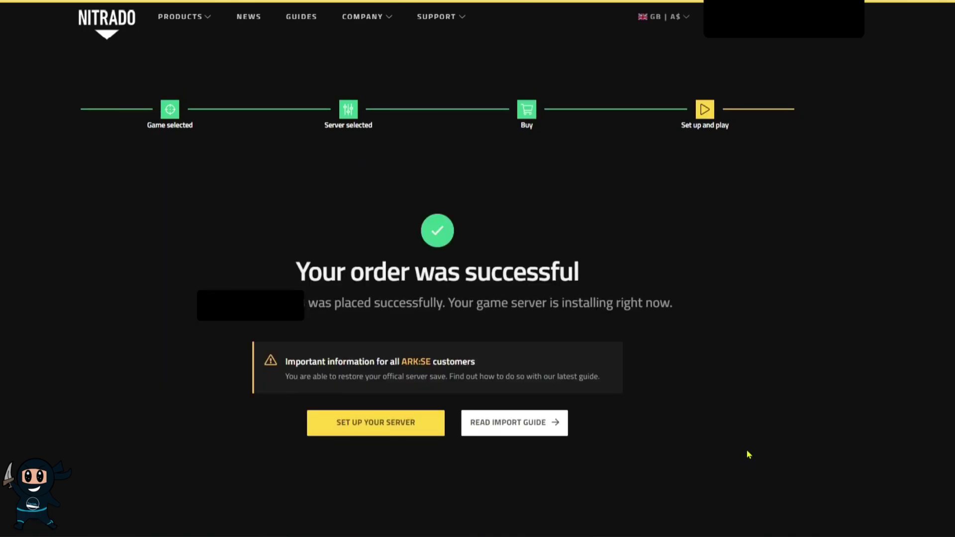
Continue from the order confirmation to setting up the new server.
click(397, 434)
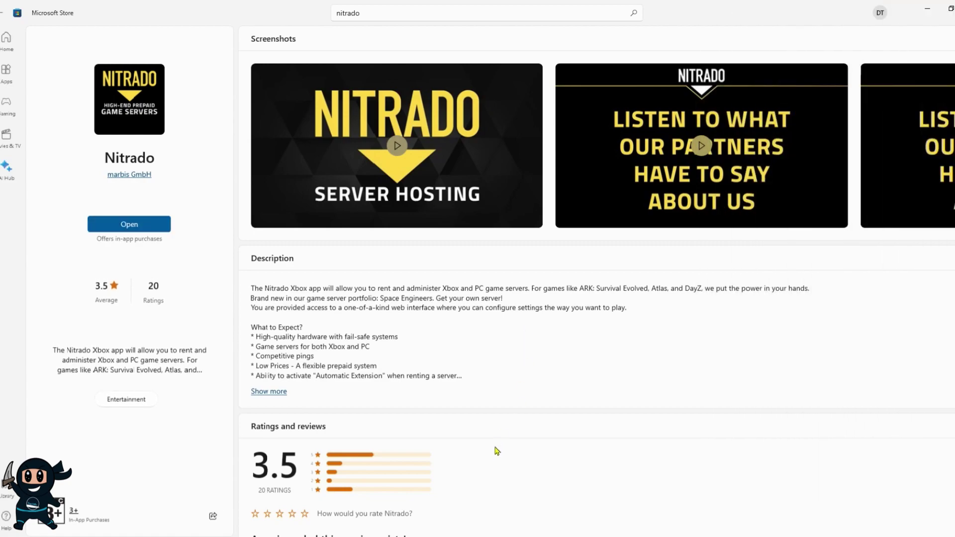
Look over the Nitrado app's Microsoft Store listing.
scroll(398, 411, down, 5)
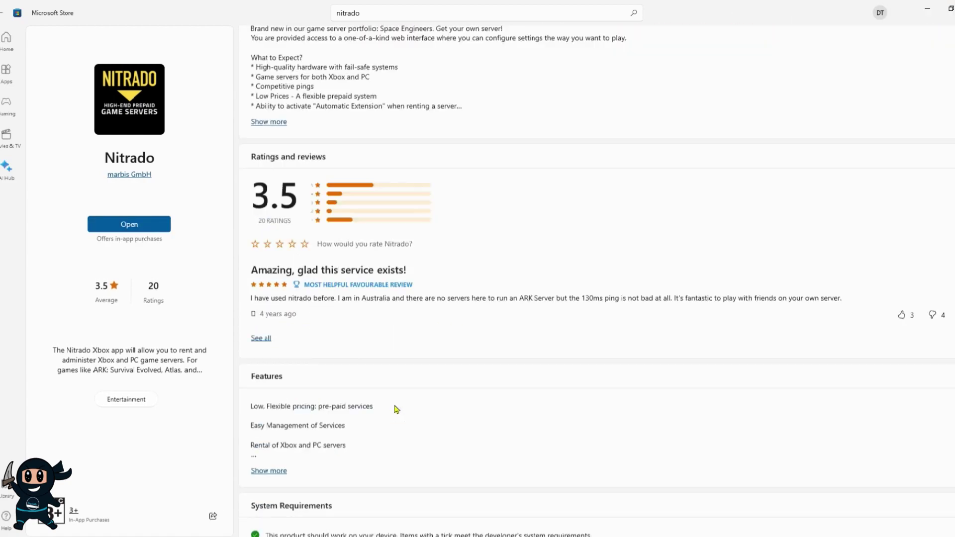
scroll(398, 408, up, 5)
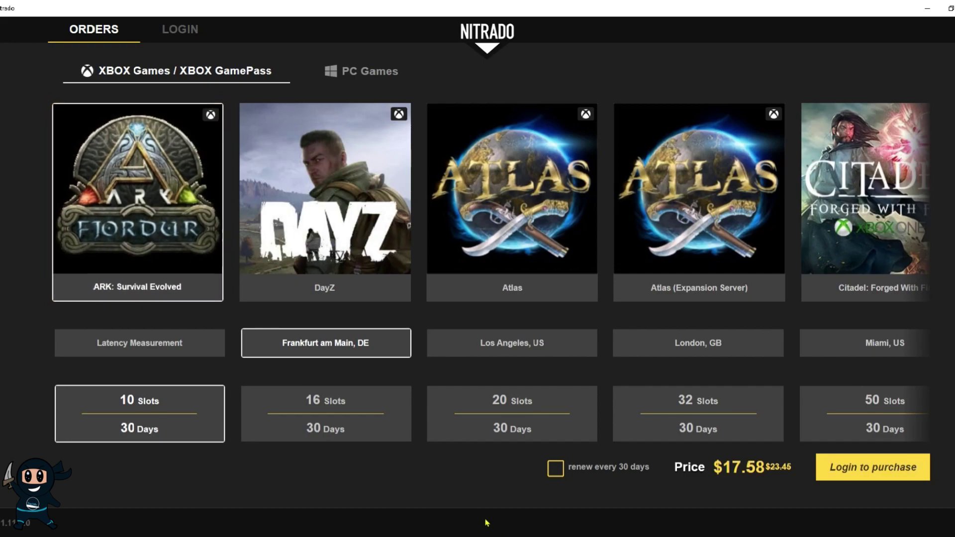
Log in and select ARK: Survival Evolved Official Save Game in the Los Angeles, US data centre.
click(197, 36)
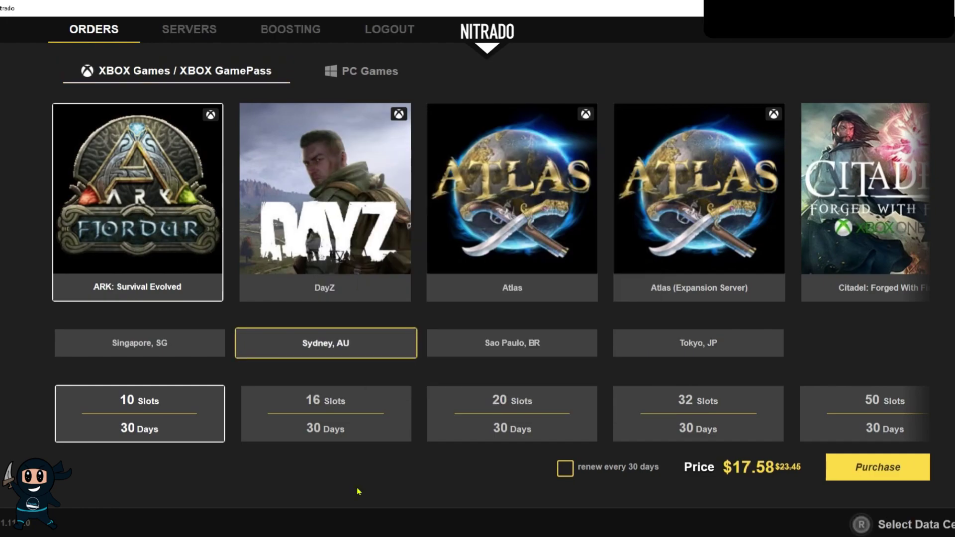
key(Right)
key(Right)
key(Right)
key(Right)
key(Right)
key(Right)
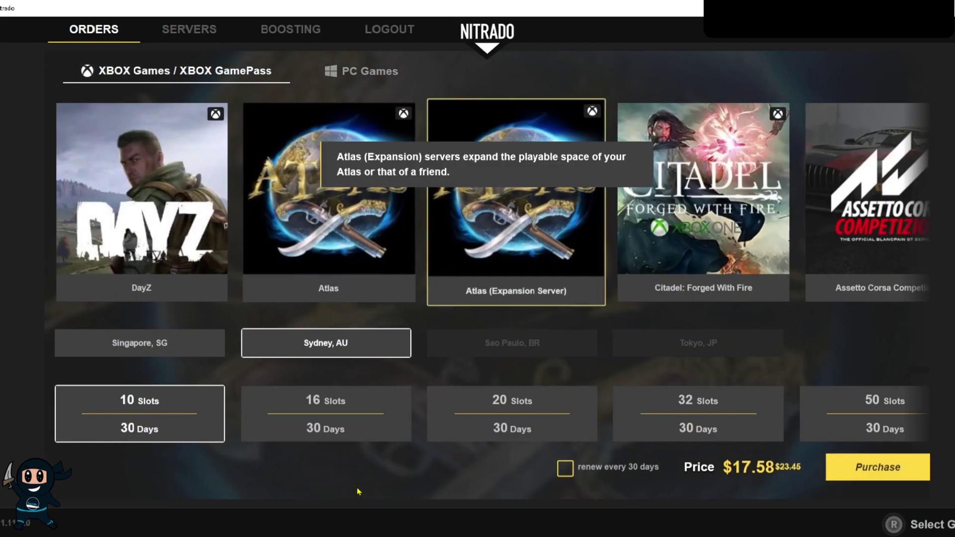
key(Right)
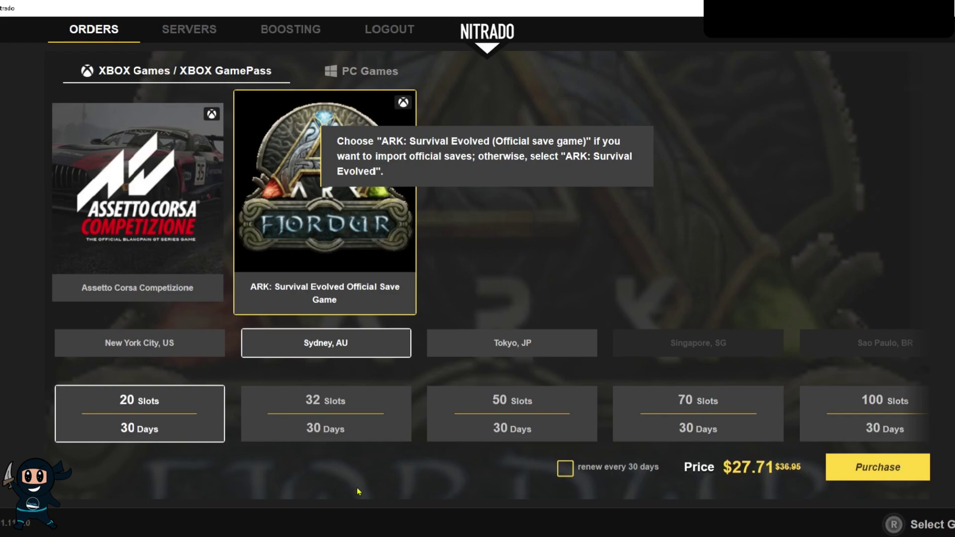
key(Down)
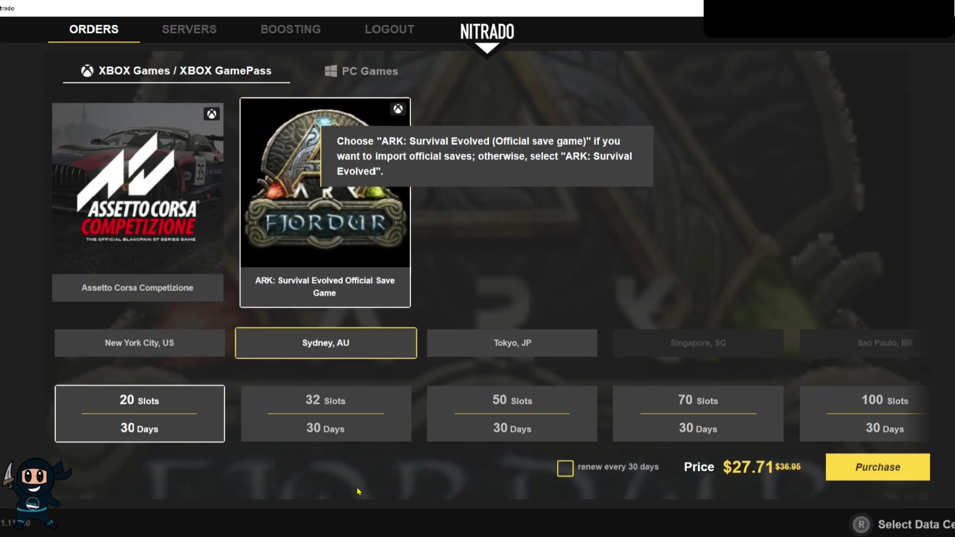
key(Left)
key(Left)
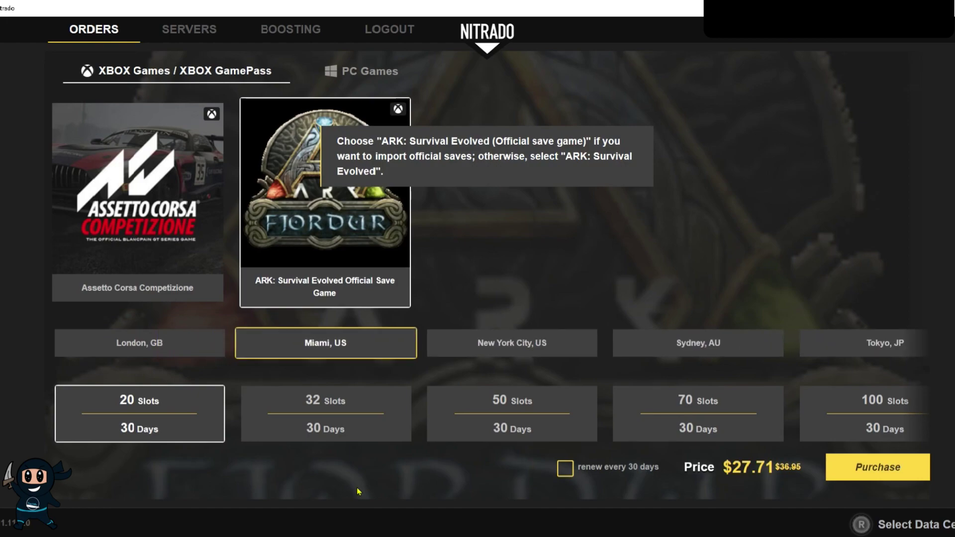
key(Left)
key(Left)
key(Left)
key(Left)
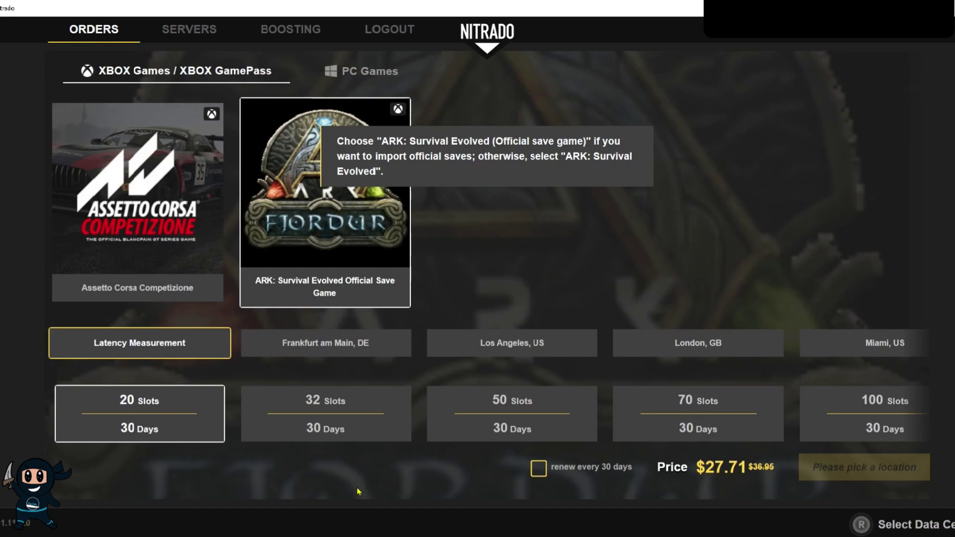
key(Right)
key(Right)
Pick the 20-slot, 30-day plan with renewal every 30 days and purchase it.
key(Down)
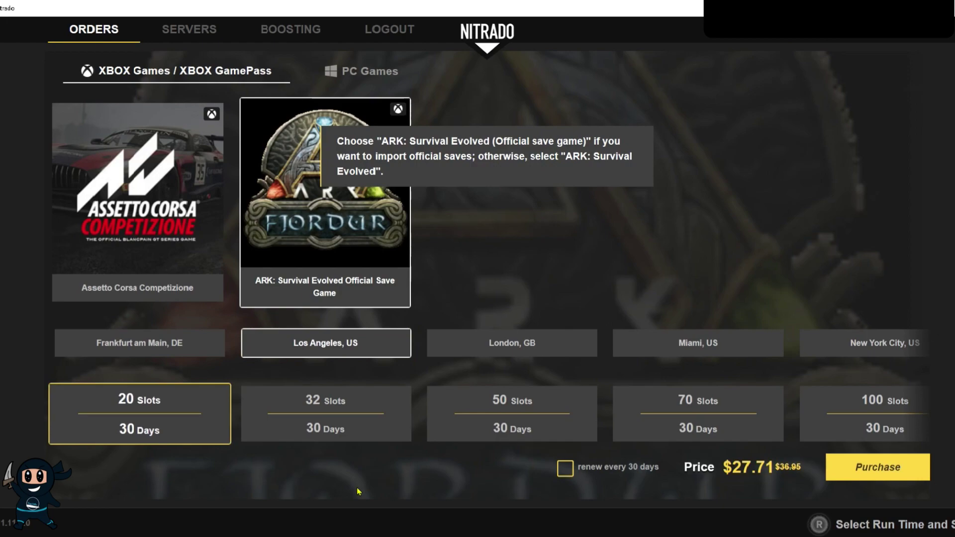
key(Right)
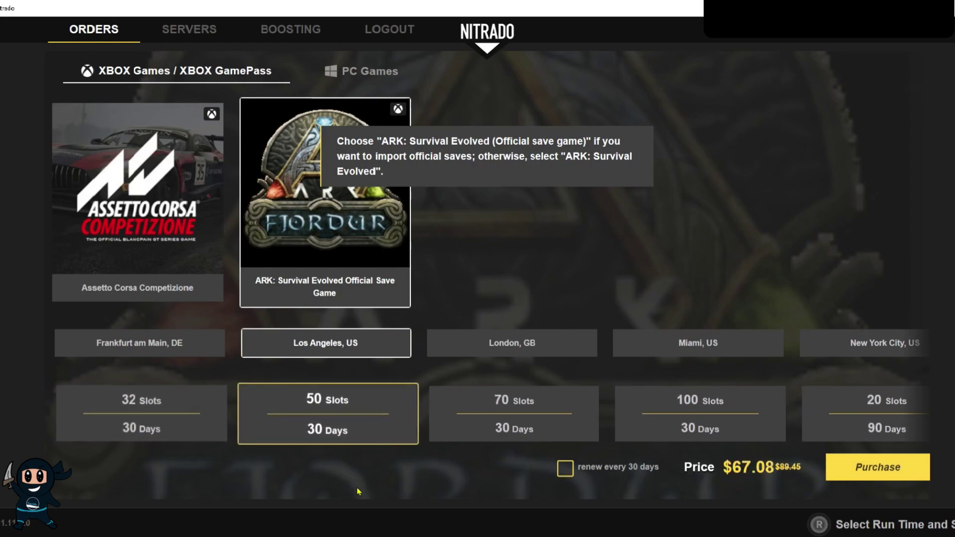
key(Right)
key(Right)
key(Right)
key(Right)
key(Right)
key(Right)
key(Right)
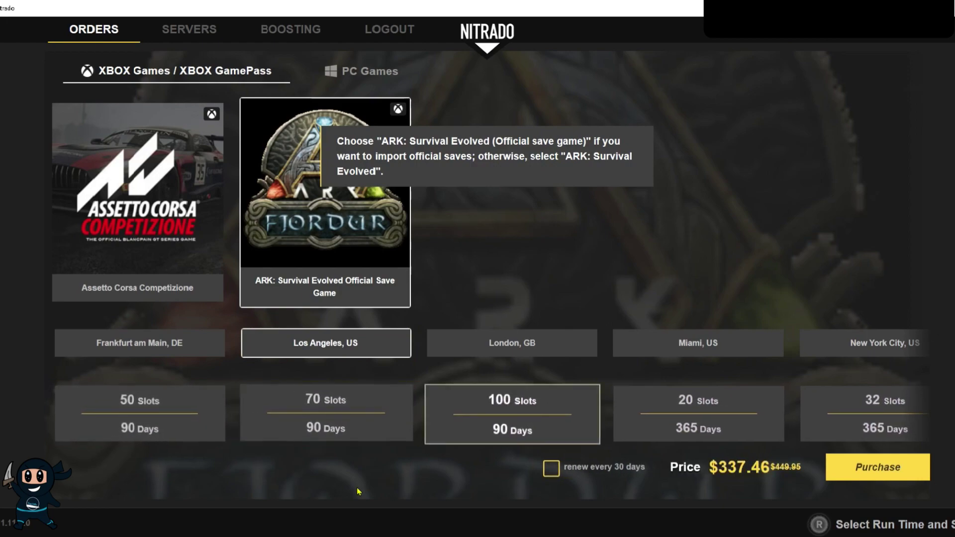
key(Right)
key(Right)
key(Right)
key(Right)
key(Right)
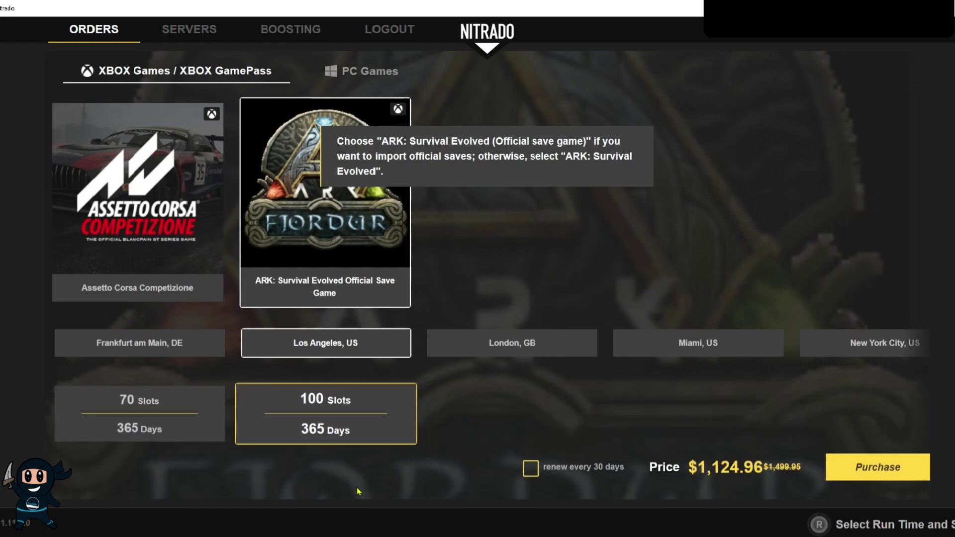
key(Left)
key(Left)
key(Left)
key(Left)
key(Left)
key(Left)
key(Left)
key(Left)
key(Left)
key(Left)
key(Left)
key(Left)
key(Left)
key(Left)
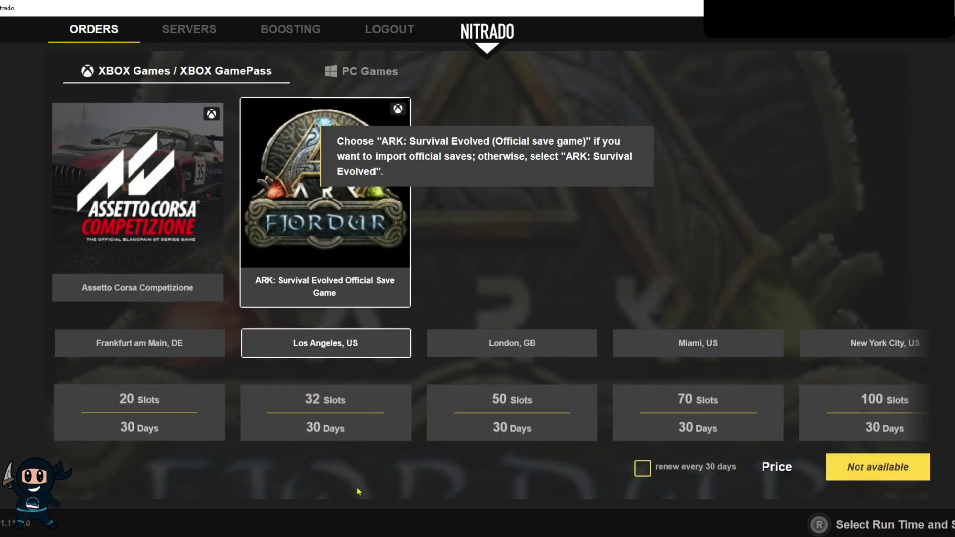
key(Down)
key(Up)
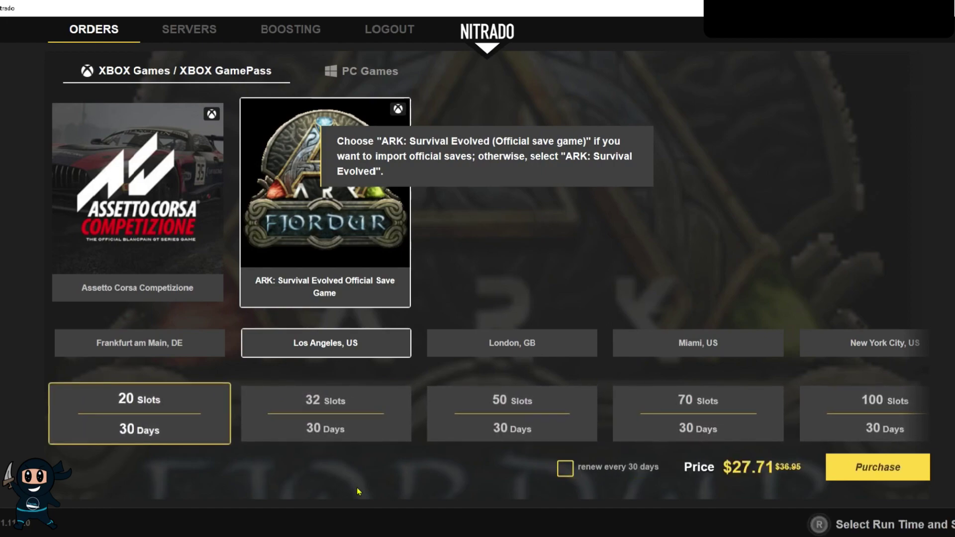
key(Down)
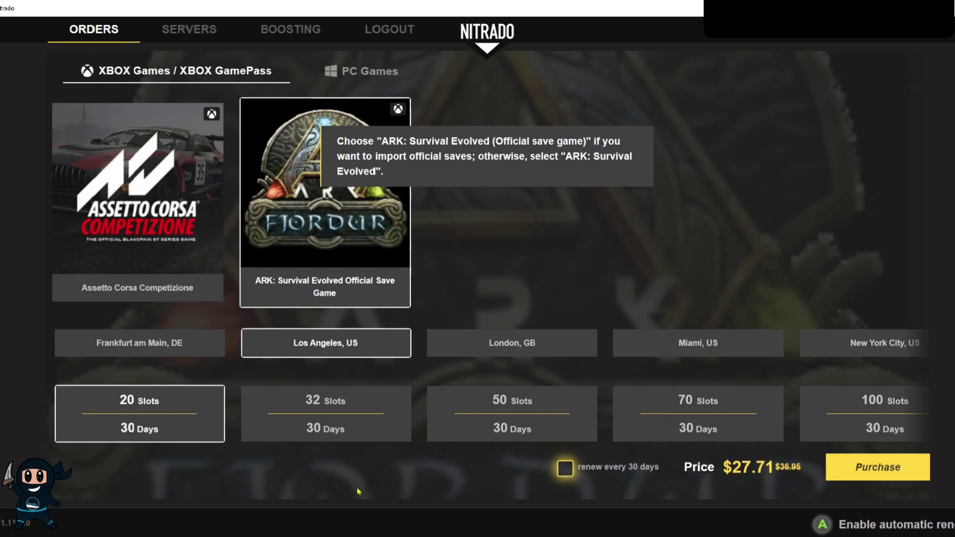
key(Return)
key(Right)
key(Return)
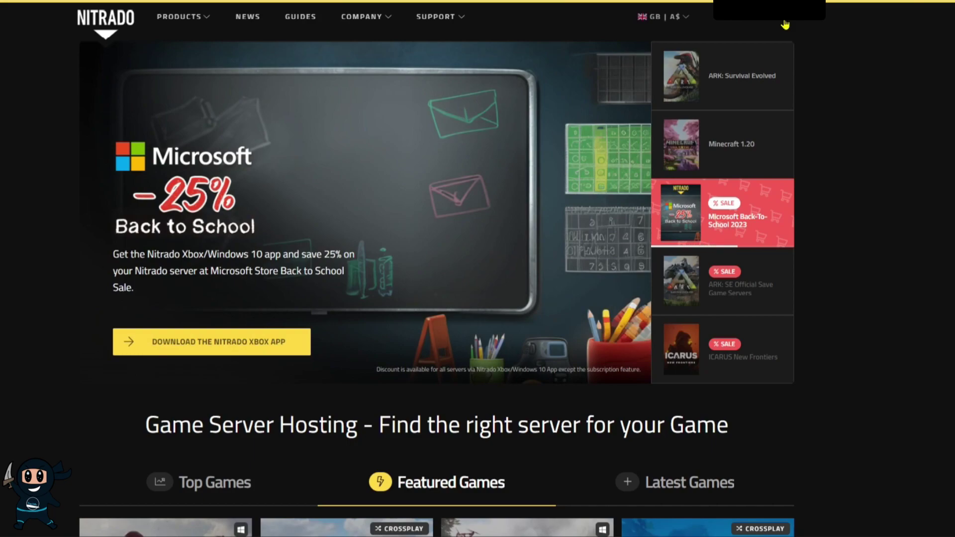
Go to My Services and open the web interface for the Official Save Game (PC) server.
click(785, 24)
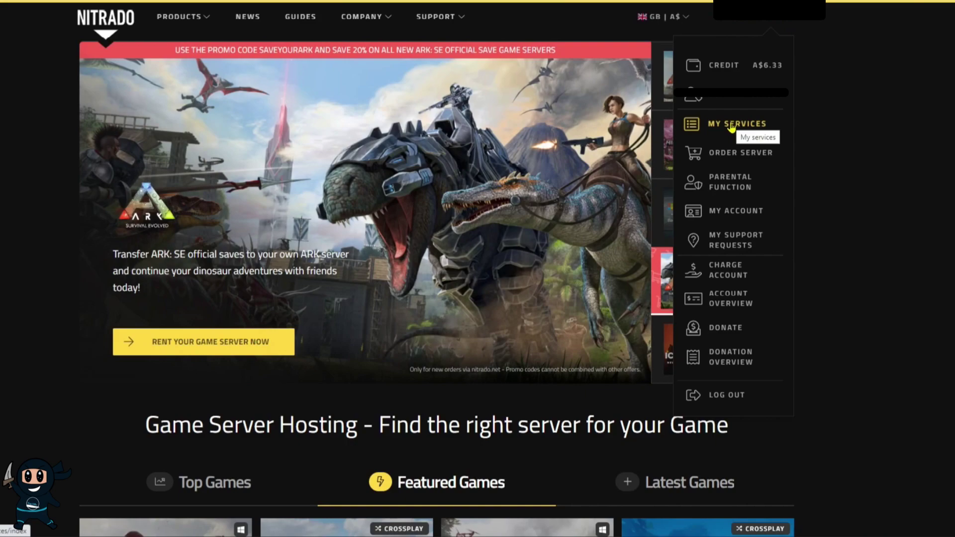
click(732, 127)
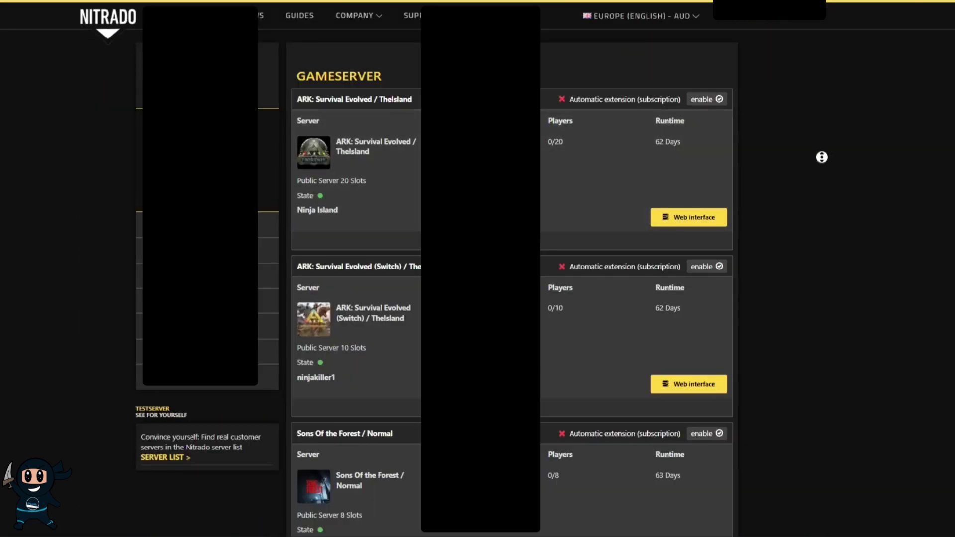
scroll(822, 157, down, 11)
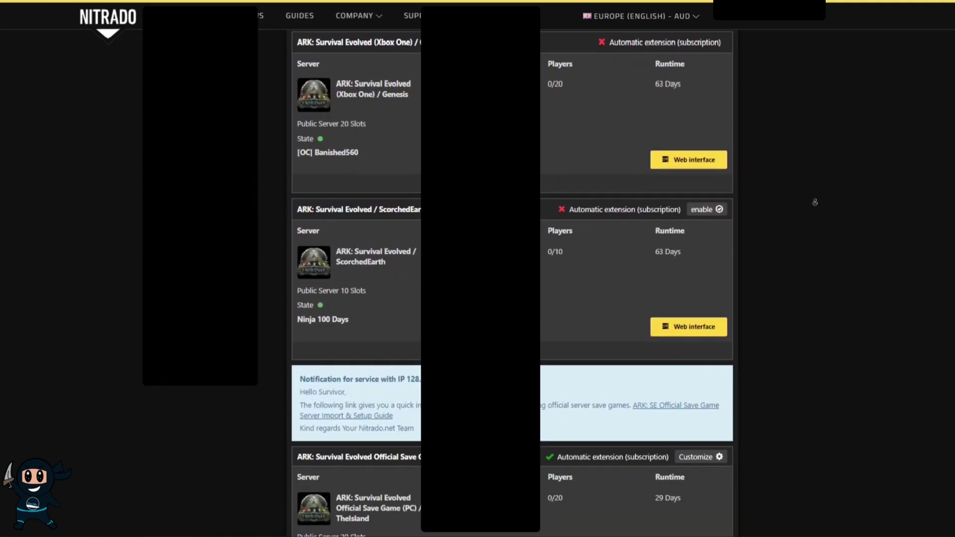
scroll(815, 202, down, 10)
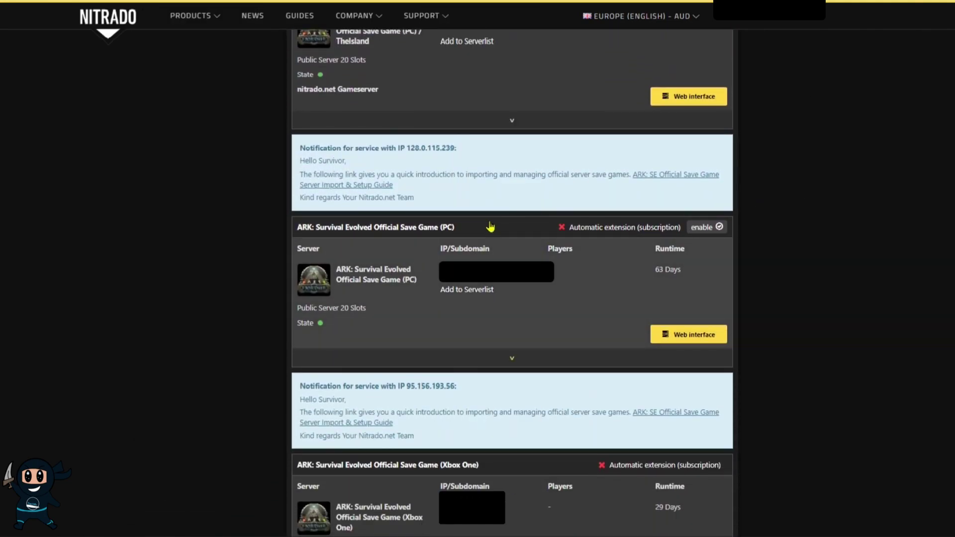
drag(475, 233, 294, 230)
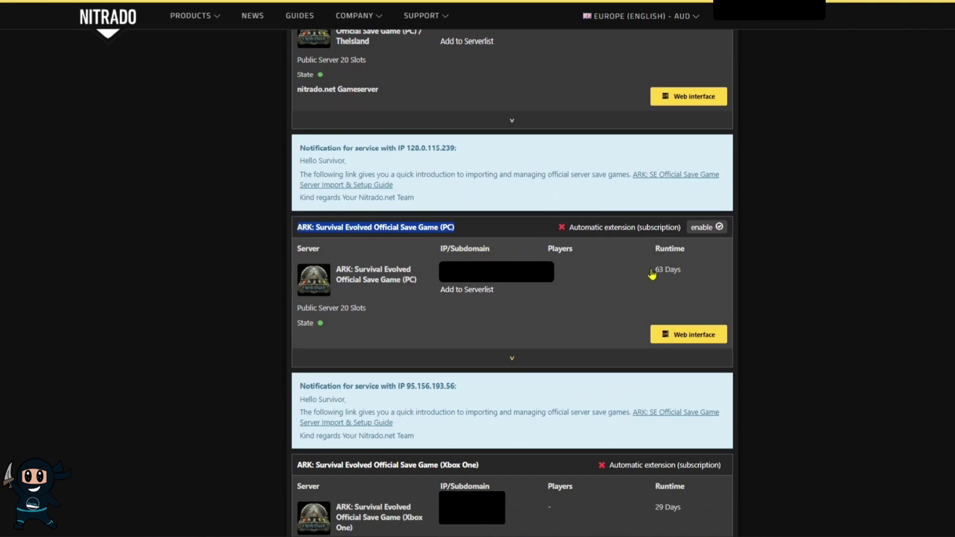
click(684, 335)
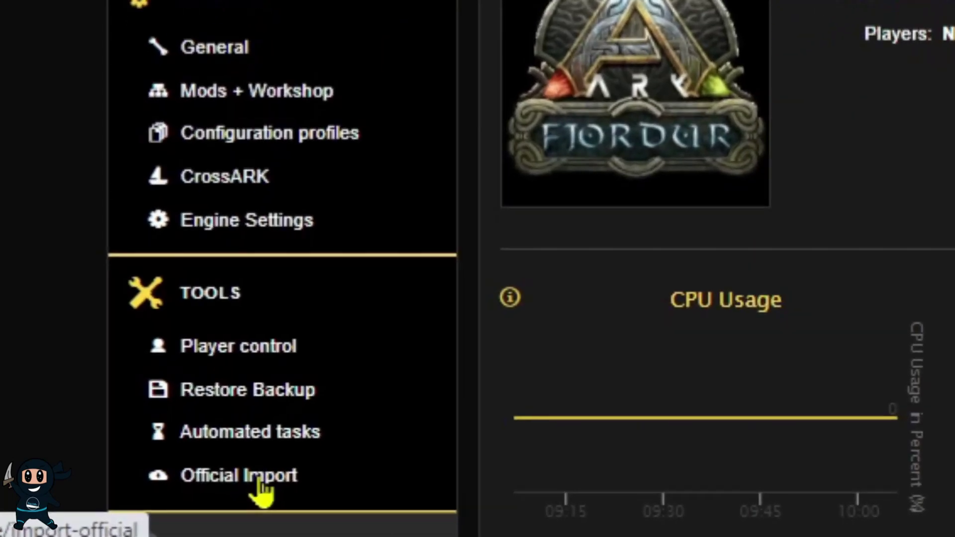
Search official savegames for 'asia-pvp' and mark one for import.
click(259, 477)
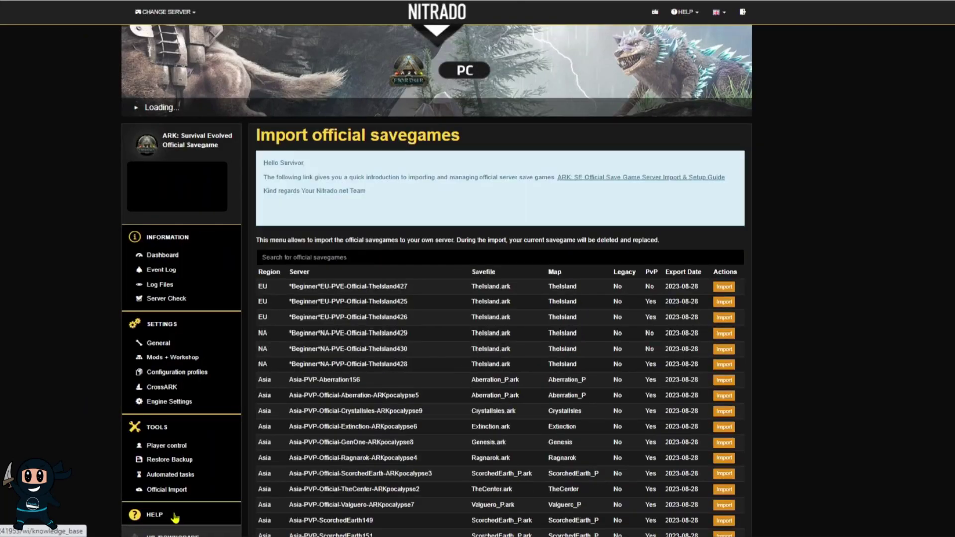
click(404, 257)
text(asia)
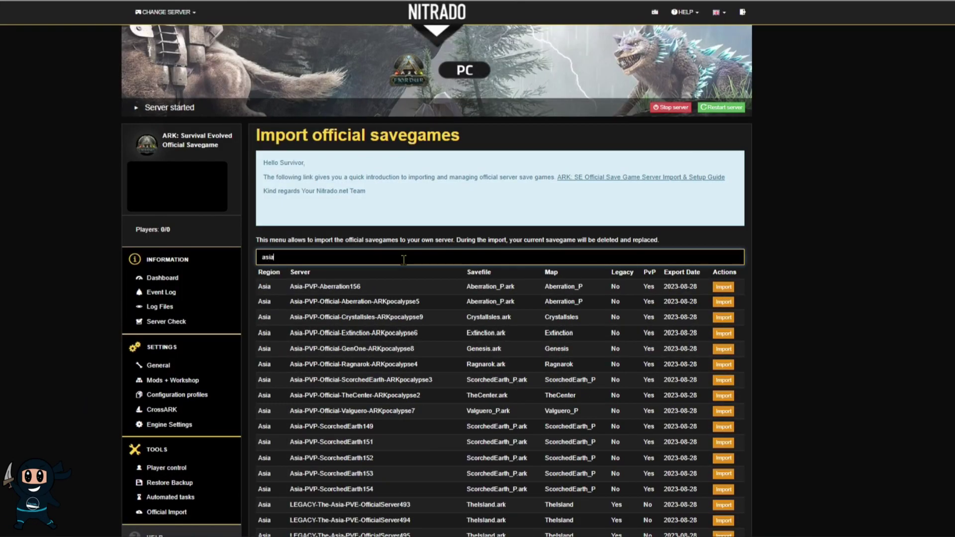
text(-pvp)
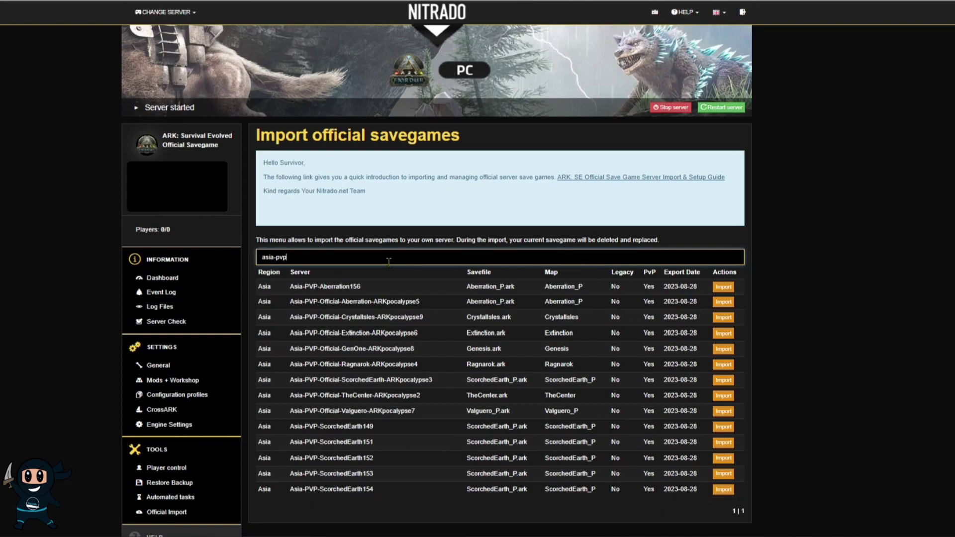
click(724, 287)
click(547, 90)
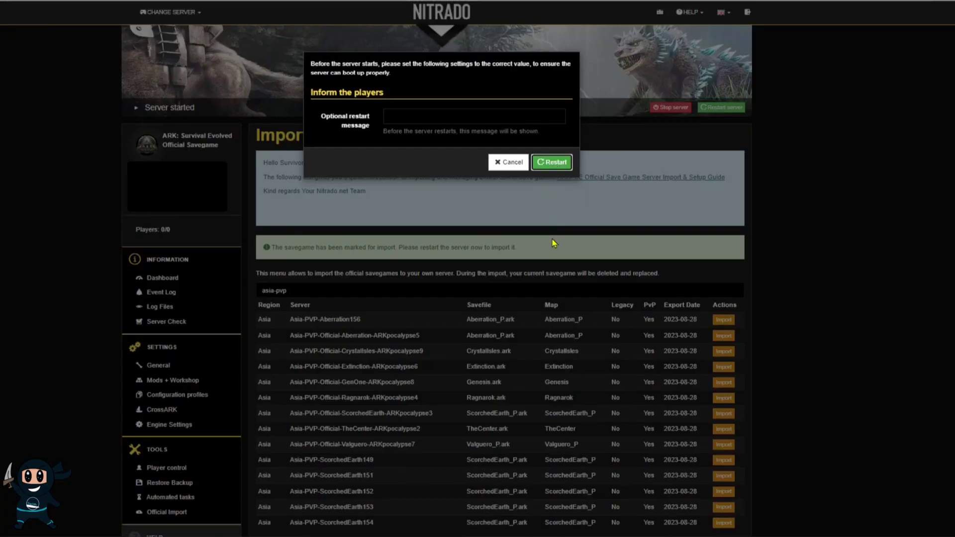
Confirm the server restart, then go to the General settings page.
key(Return)
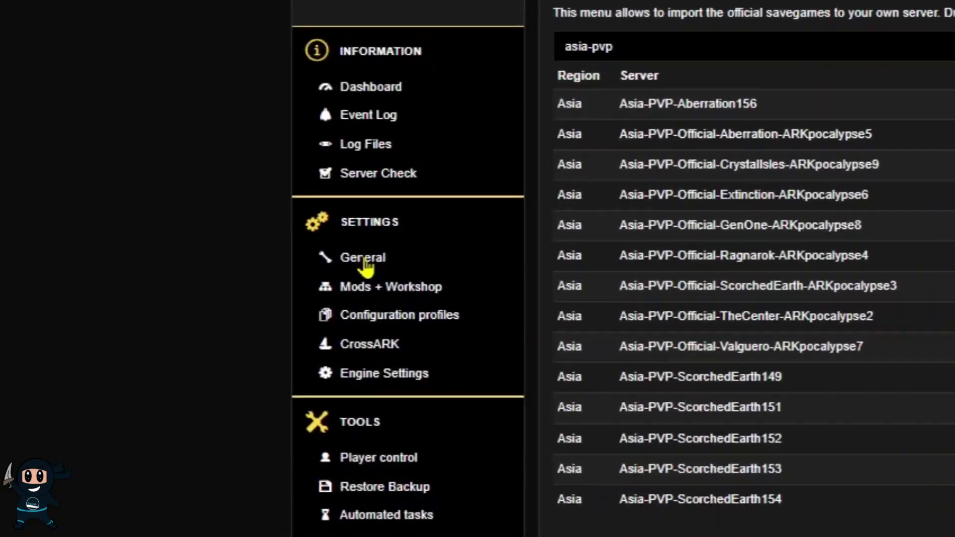
click(364, 260)
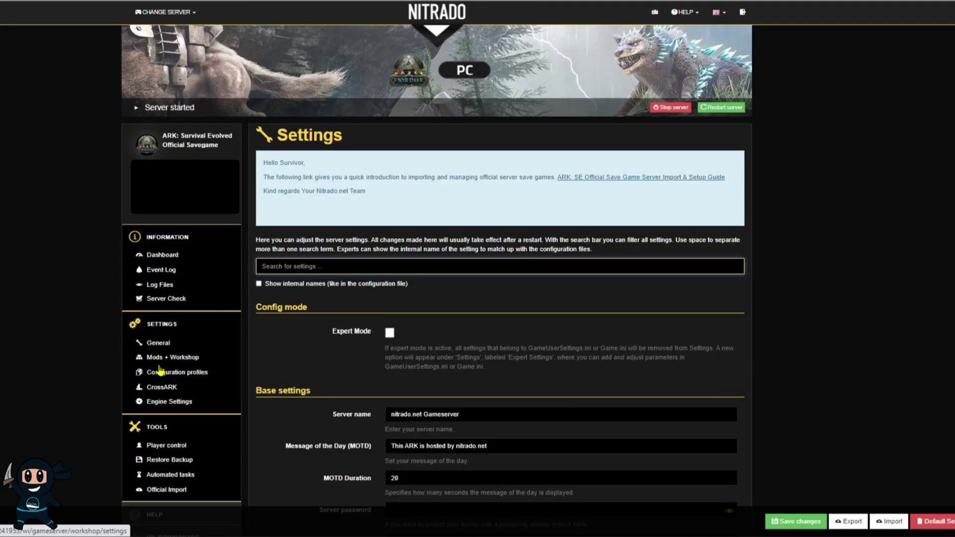
Stop the server and rename it 'ninja official'.
click(658, 108)
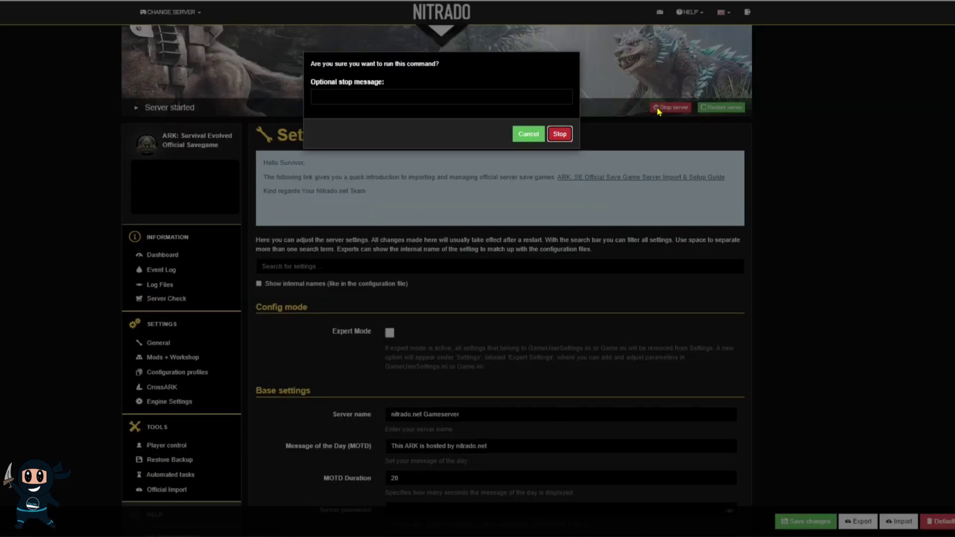
click(567, 133)
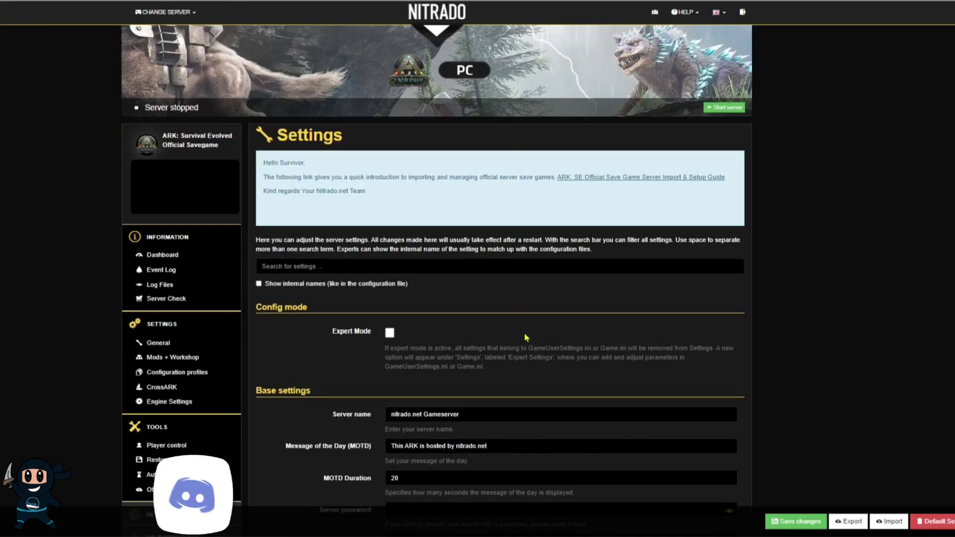
scroll(520, 385, down, 2)
scroll(519, 385, down, 2)
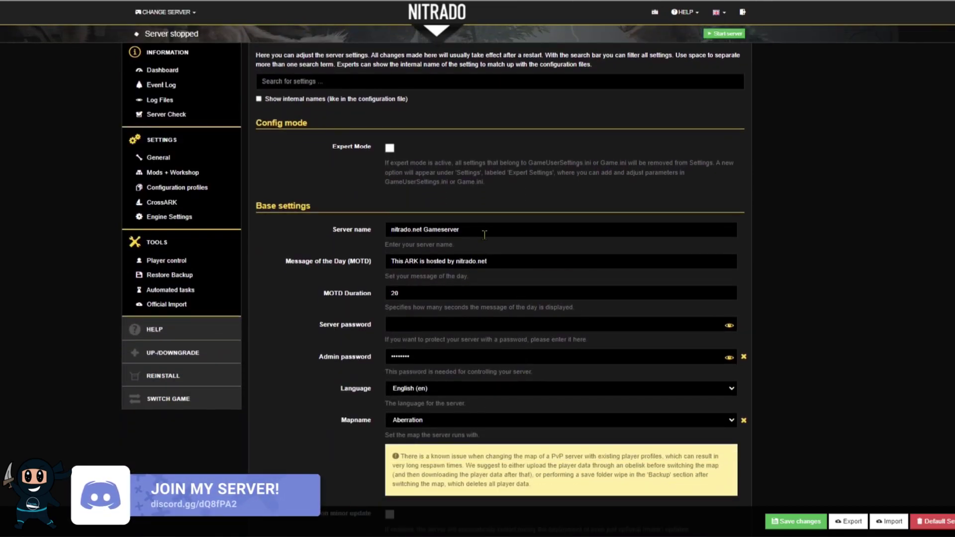
triple_click(482, 229)
text(ninja official)
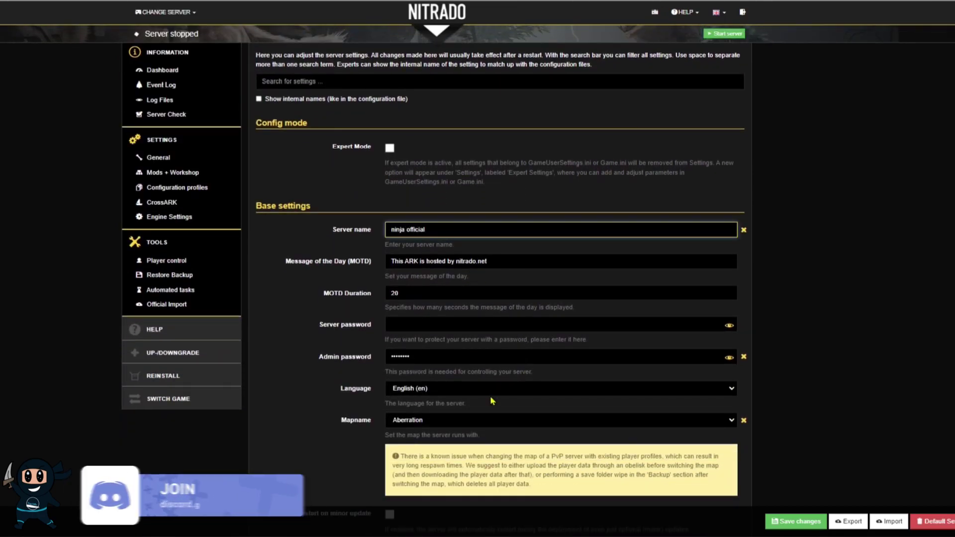
Enter the server and admin passwords, save the changes, and start the server again.
key(Tab)
key(Tab)
key(Tab)
key(Tab)
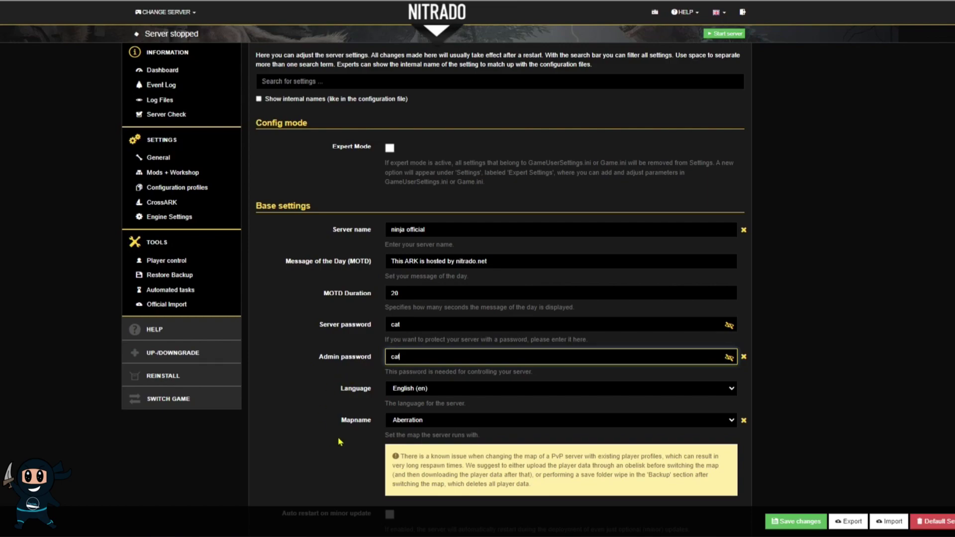
click(814, 522)
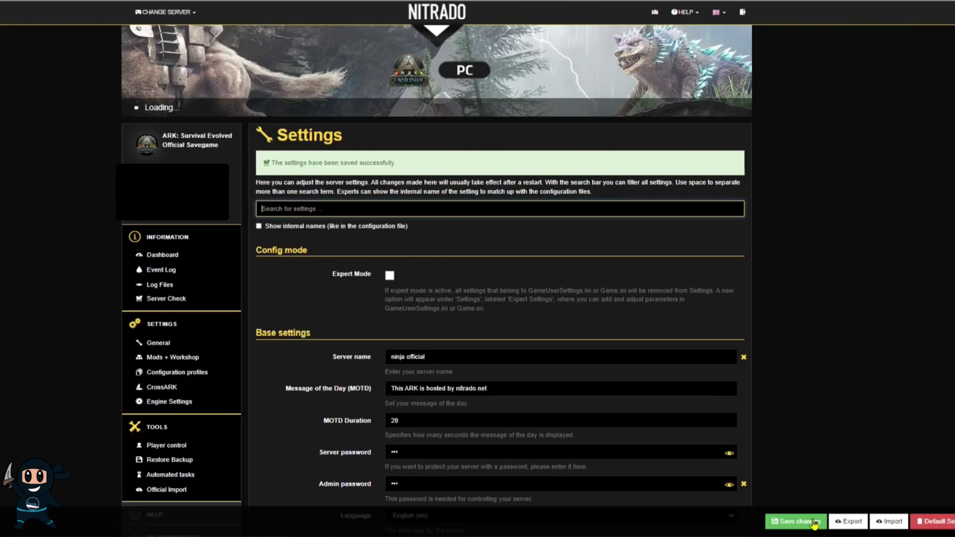
click(725, 108)
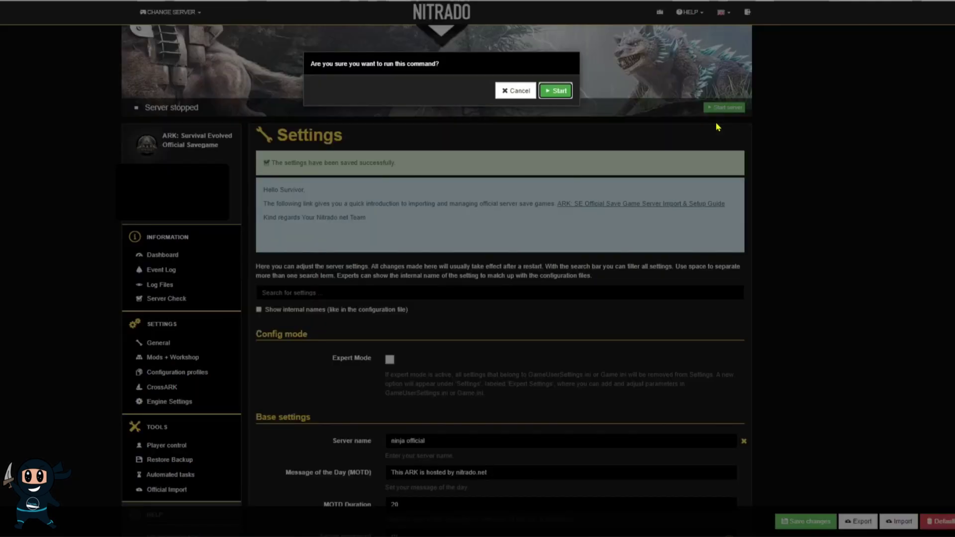
click(555, 92)
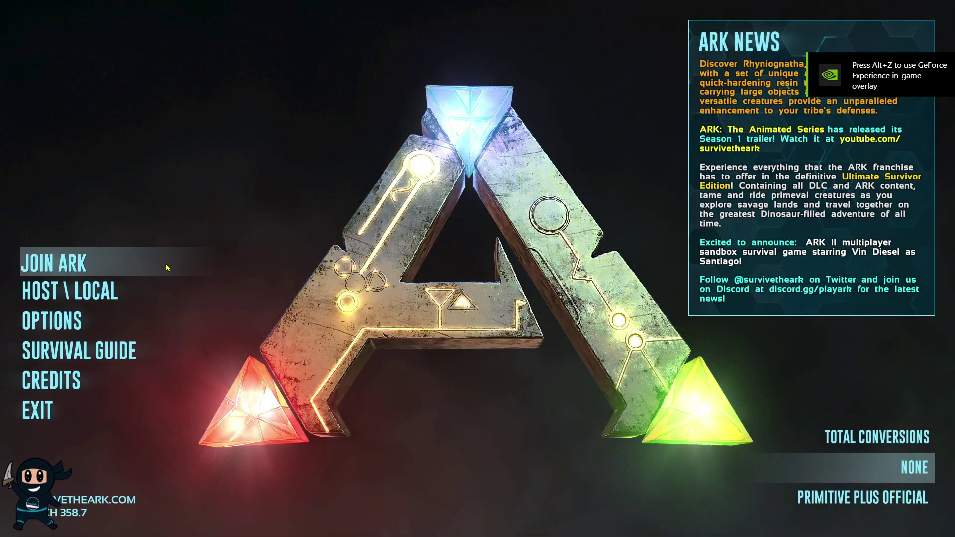
List unofficial ARK sessions filtered by the name 'ninja official'.
click(167, 267)
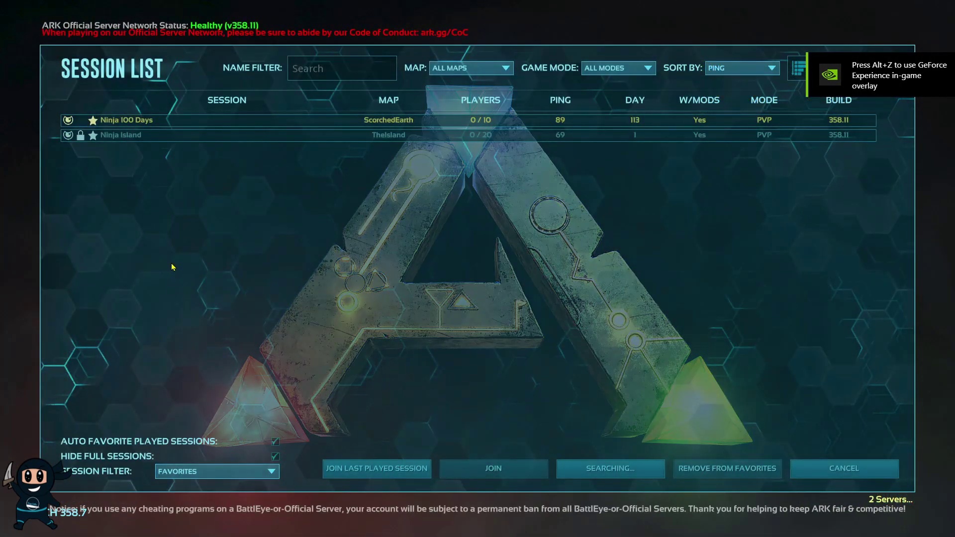
click(269, 474)
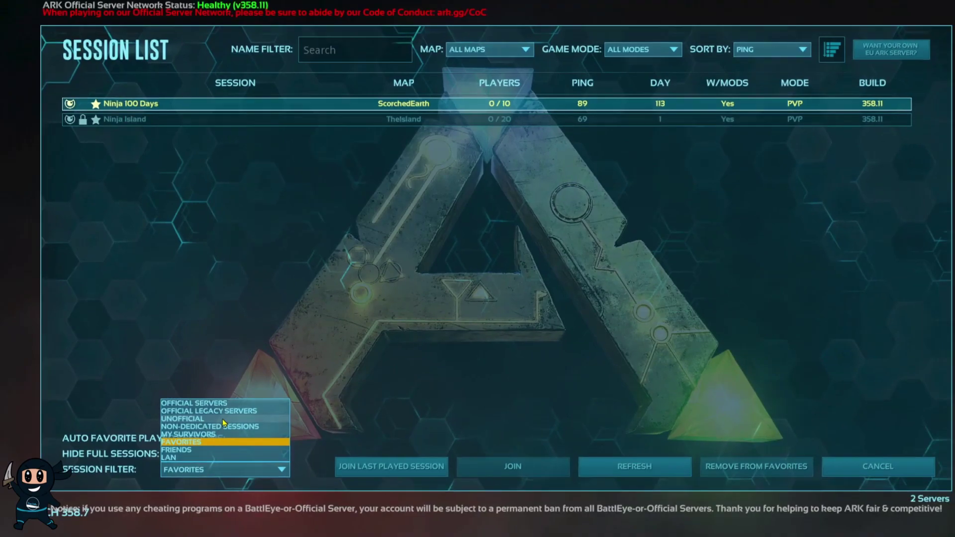
click(318, 364)
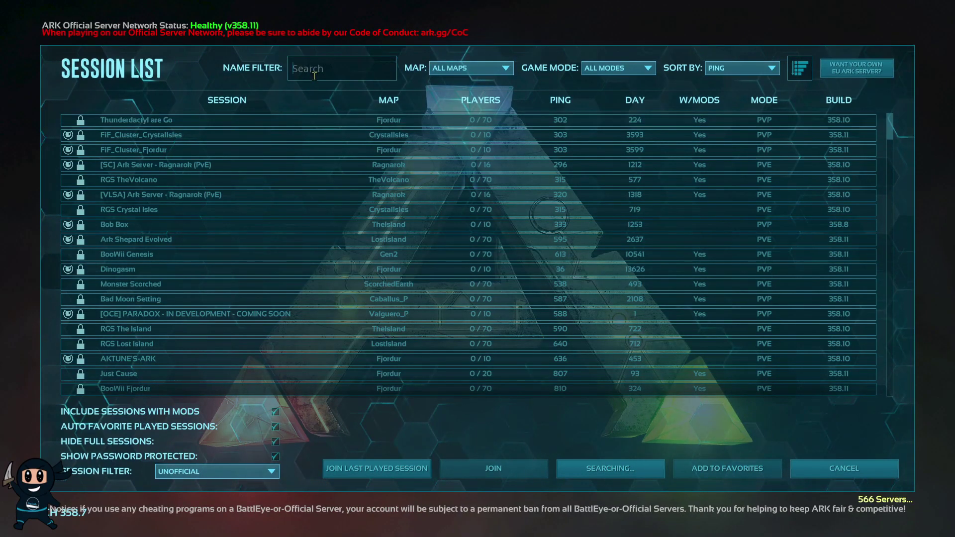
click(315, 72)
text(ninja official)
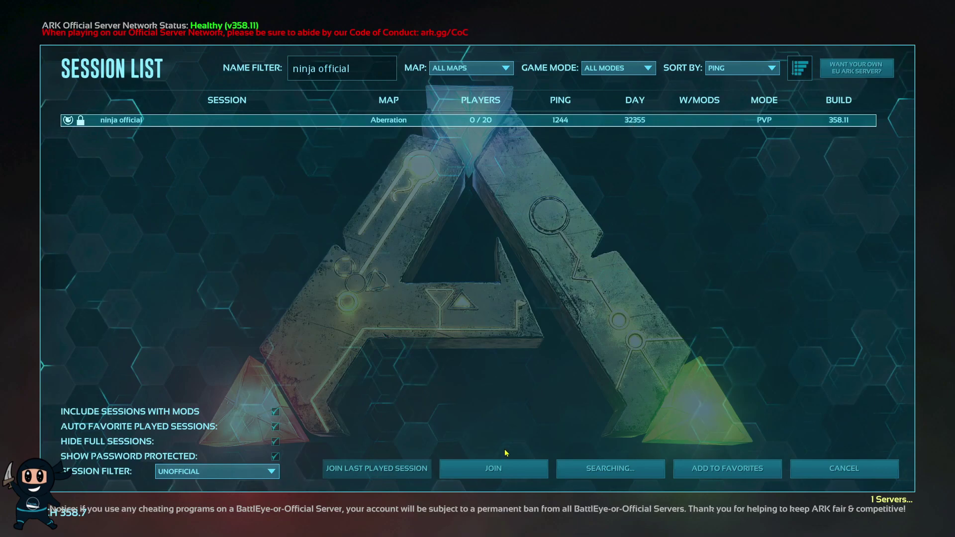
Join the ninja official server, entering its password.
click(492, 468)
text(***)
click(435, 305)
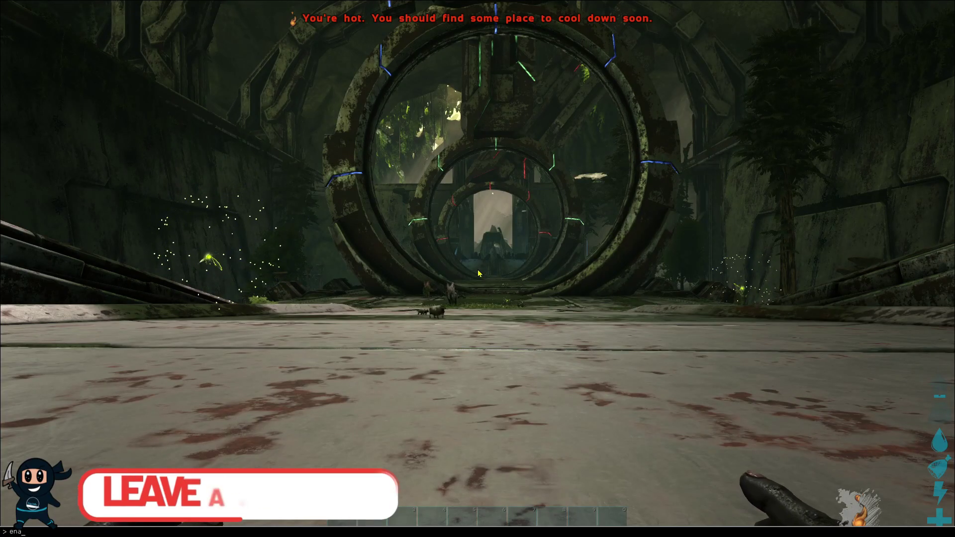
key(Return)
key(Tab)
key(Up)
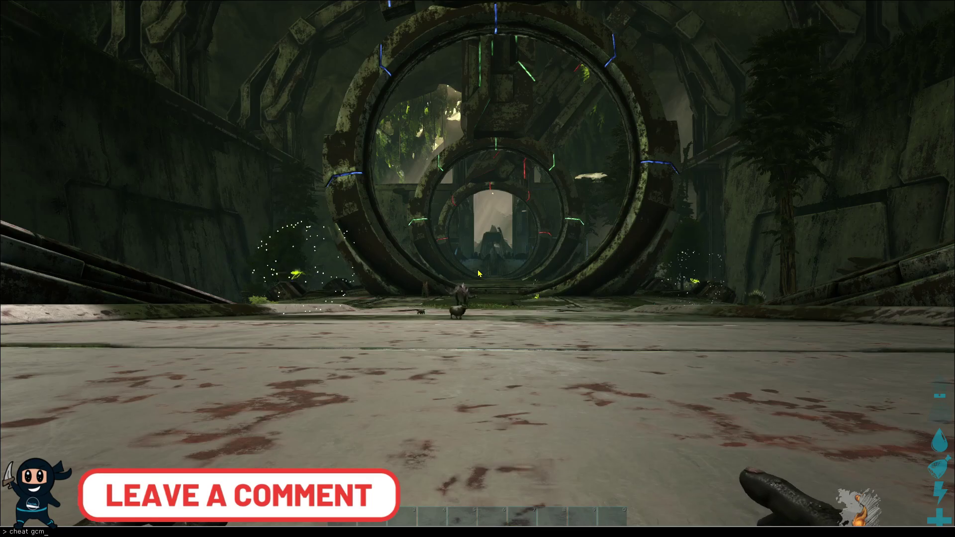
key(Return)
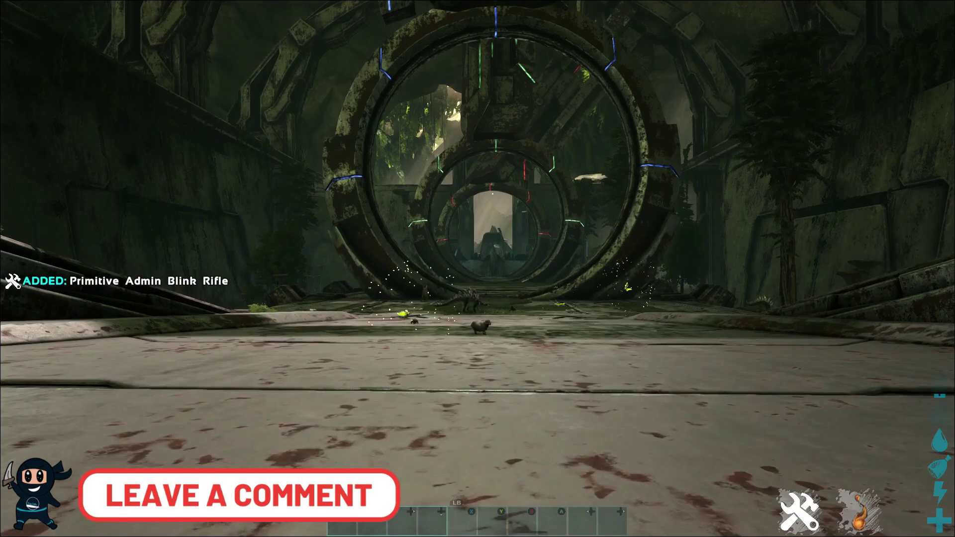
click(477, 268)
click(478, 269)
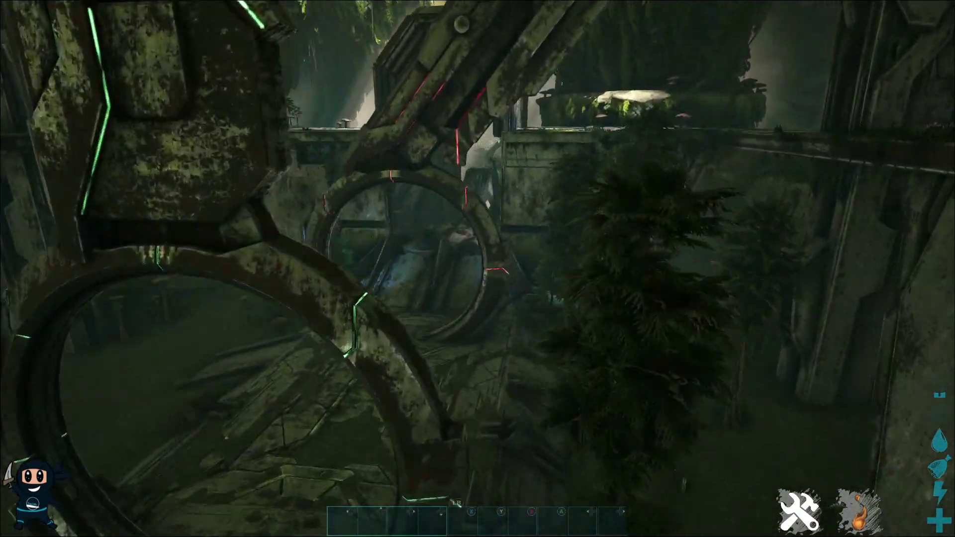
click(478, 268)
click(477, 269)
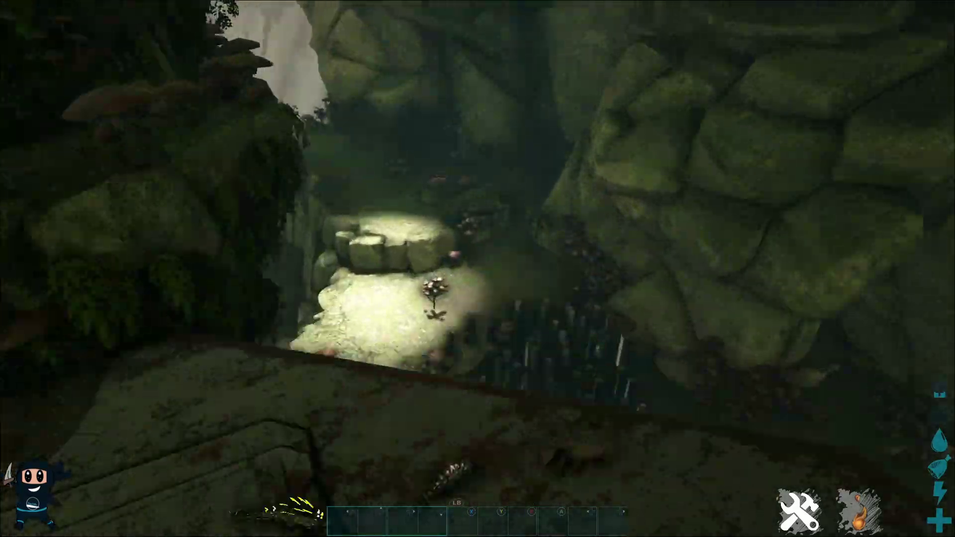
click(478, 269)
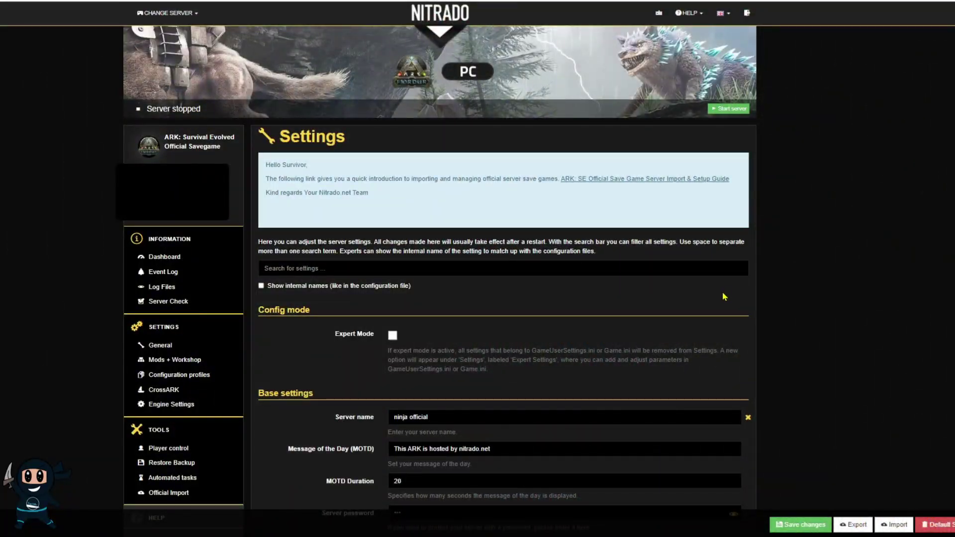
Enable Expert Mode under Config mode and accept the warning.
click(392, 335)
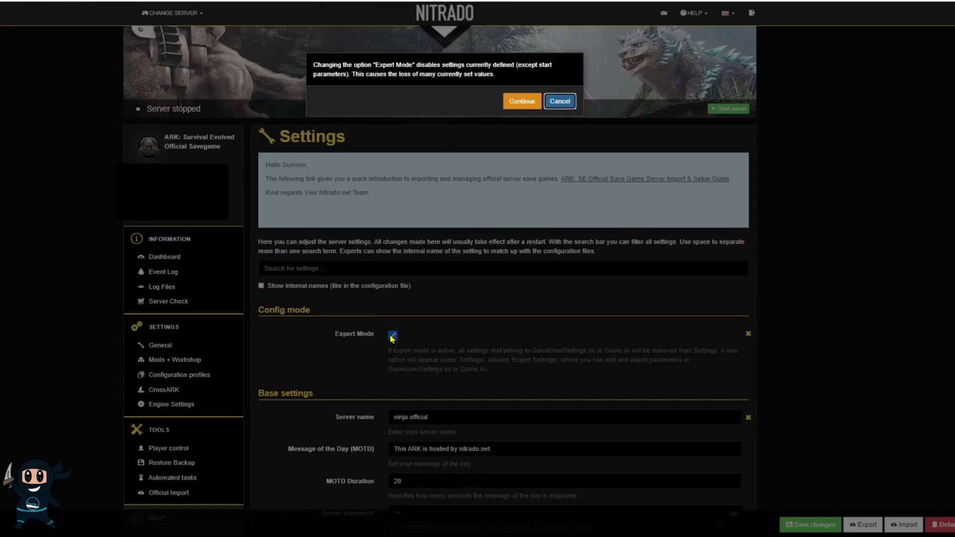
click(521, 102)
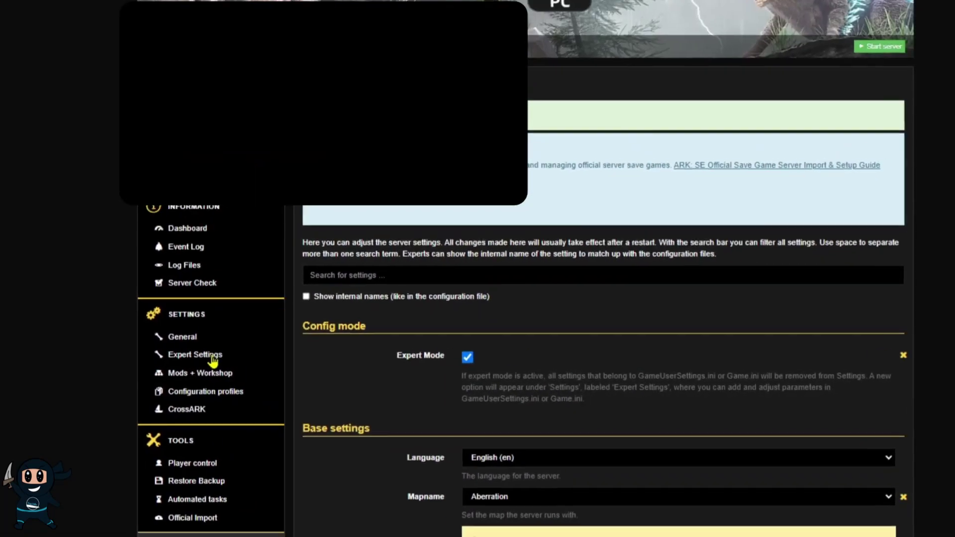
Replace GameUserSettings.ini's contents with the copied example config block and save it.
click(268, 349)
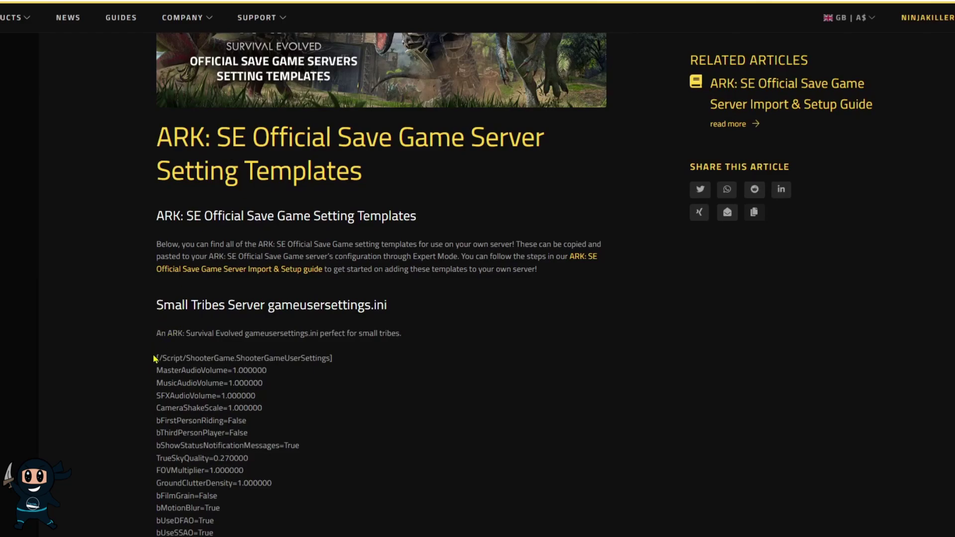
scroll(288, 420, down, 15)
drag(155, 359, 158, 266)
scroll(298, 418, down, 10)
scroll(299, 410, up, 4)
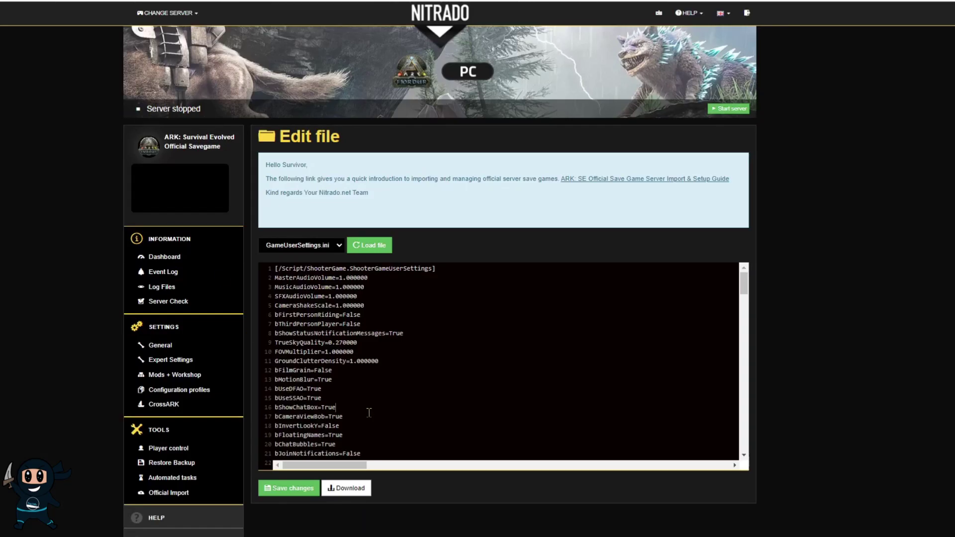
key(ctrl+a)
key(ctrl+v)
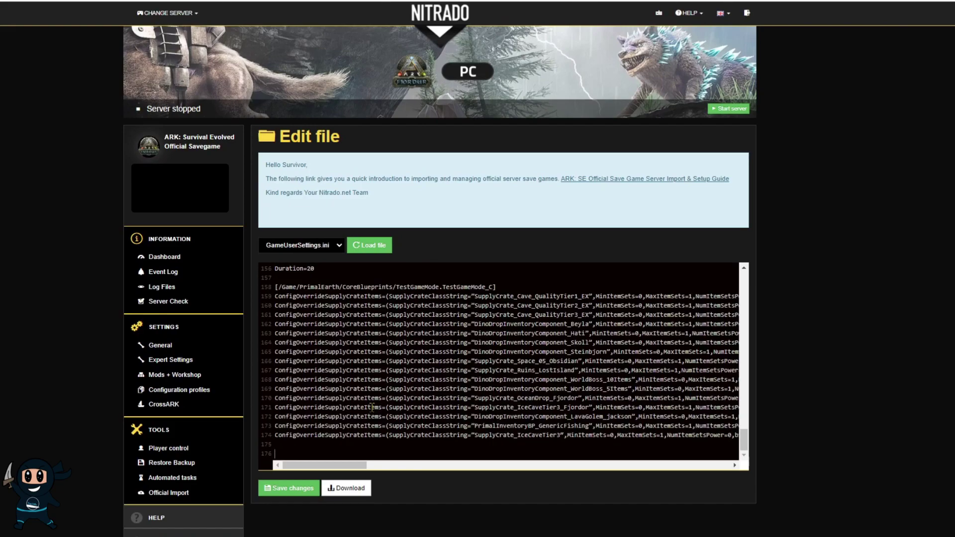
click(289, 488)
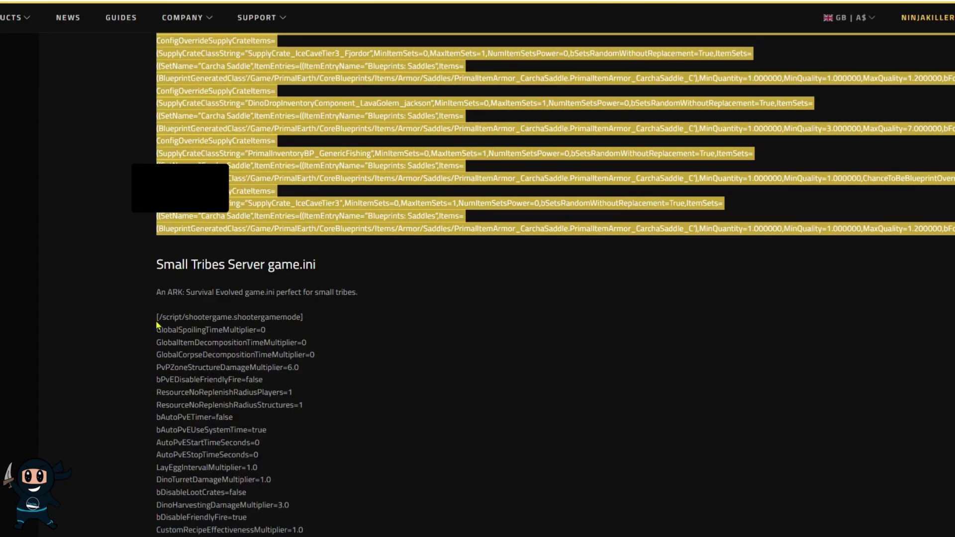
Copy the Small Tribes game.ini settings, keeping GameUserSettings.ini open, and search for 'sessi'.
drag(156, 317, 292, 295)
scroll(251, 354, down, 15)
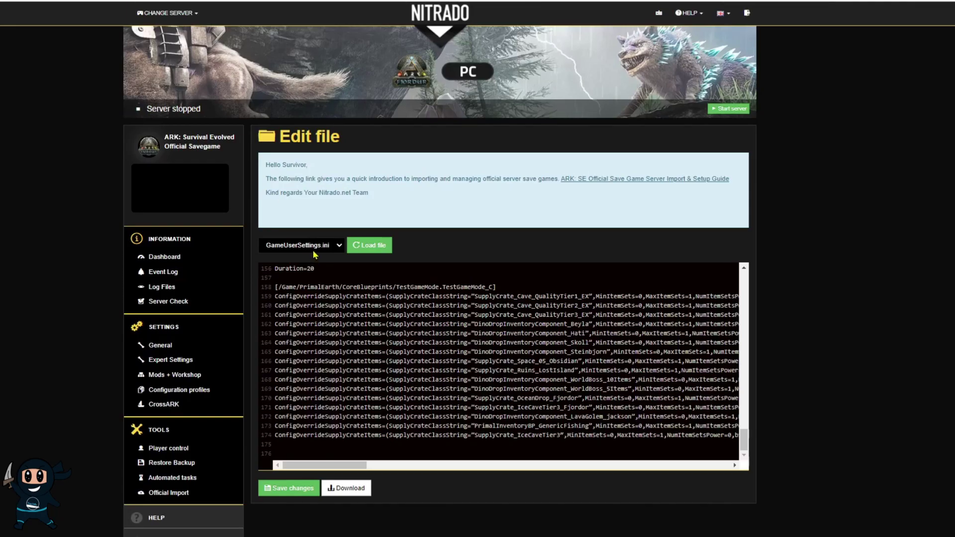
click(315, 255)
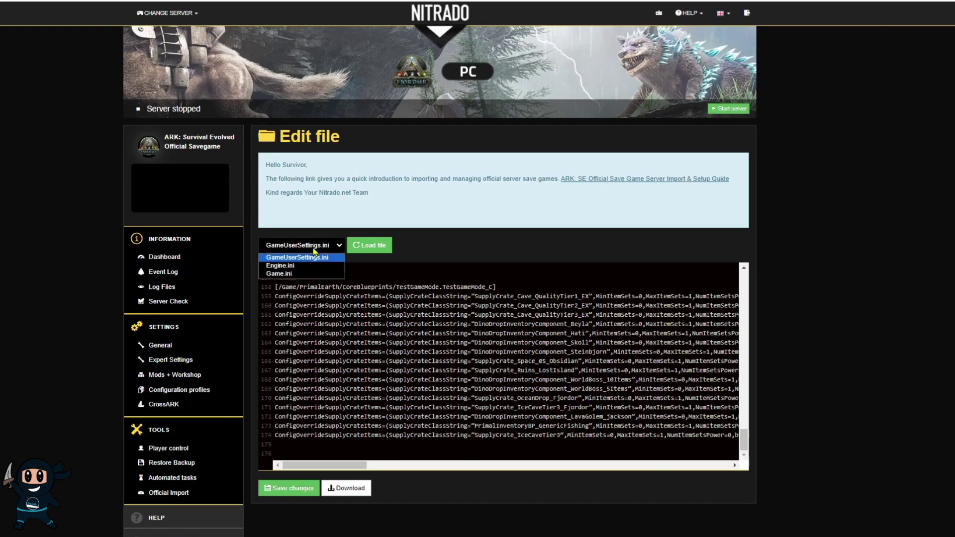
click(353, 363)
scroll(319, 423, up, 4)
scroll(319, 422, up, 8)
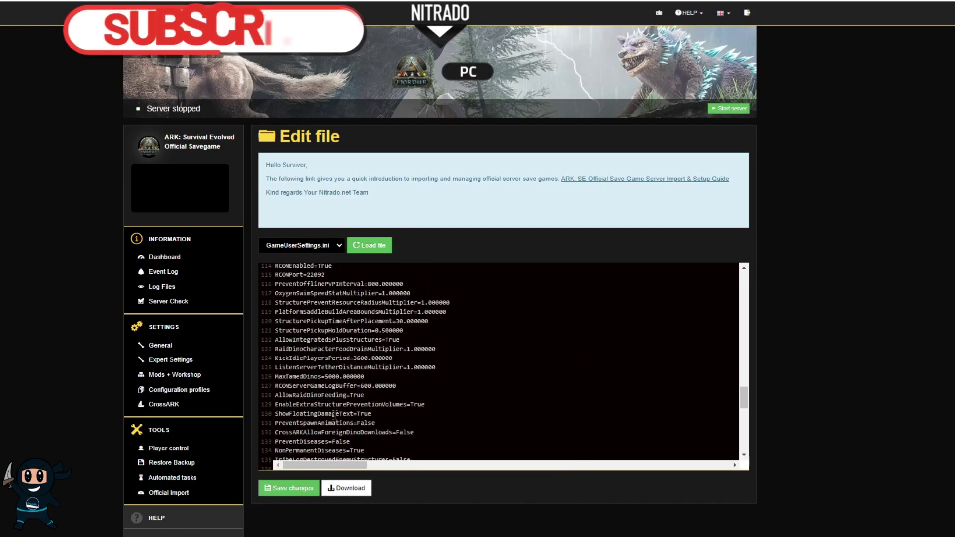
text(sessi)
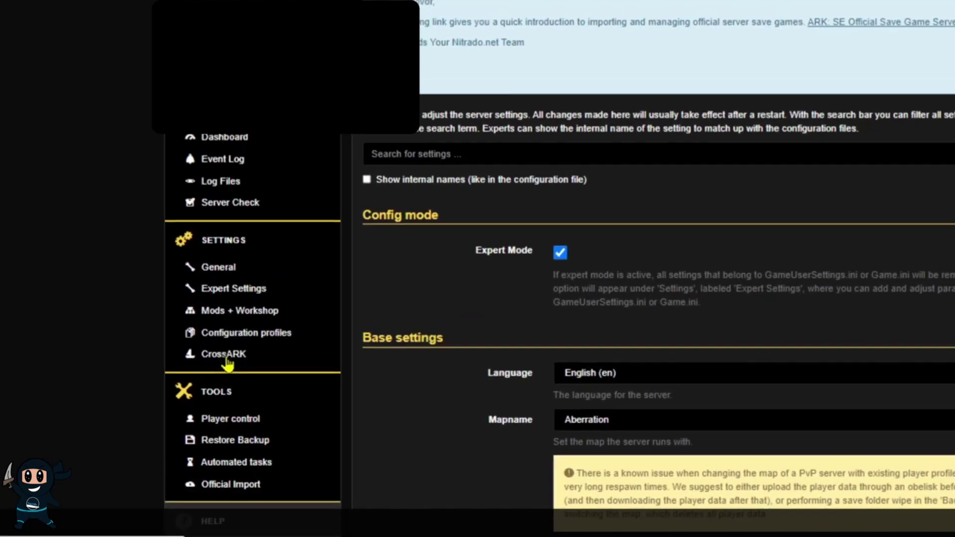
Enable CrossARK, generate and copy a new cluster ID, and allow foreign dino downloads.
click(226, 361)
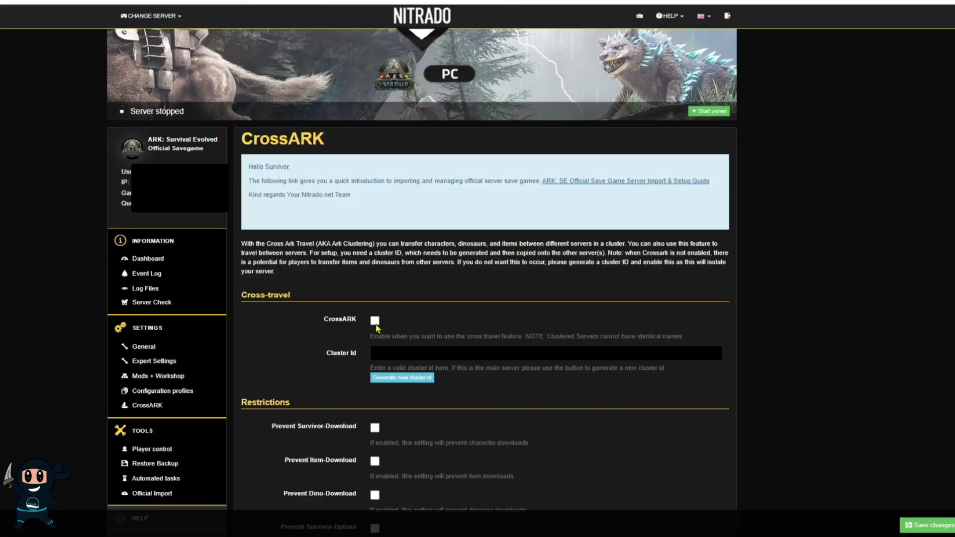
click(375, 321)
click(387, 379)
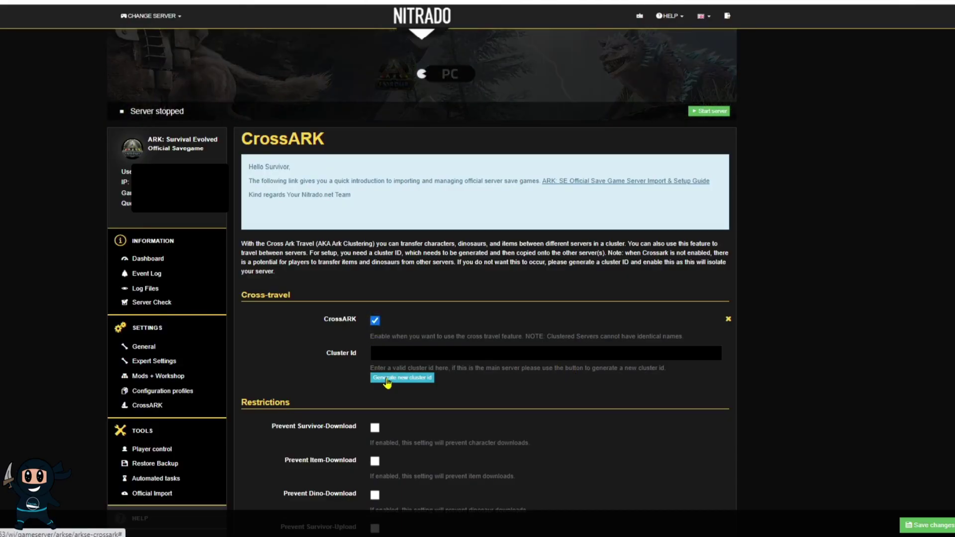
scroll(769, 387, down, 3)
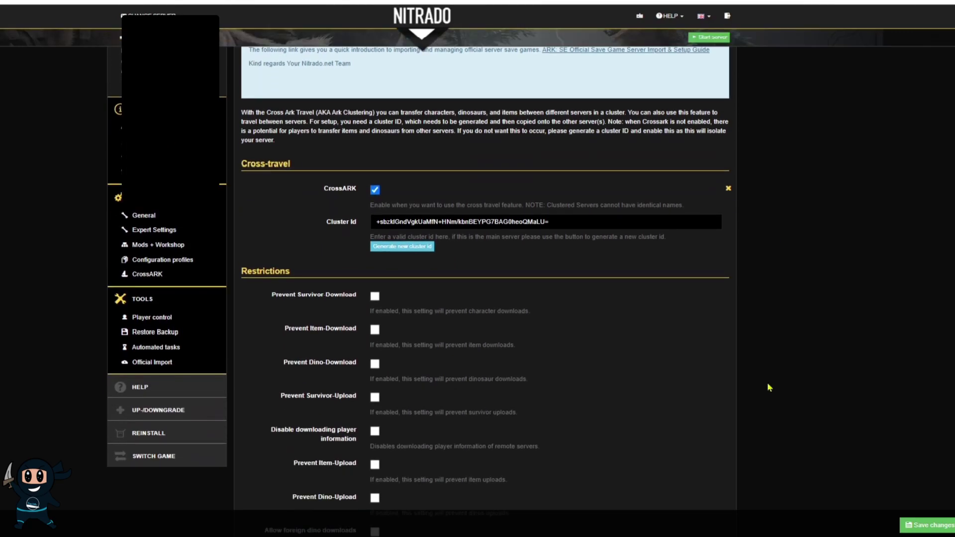
triple_click(458, 222)
click(659, 356)
scroll(642, 354, down, 2)
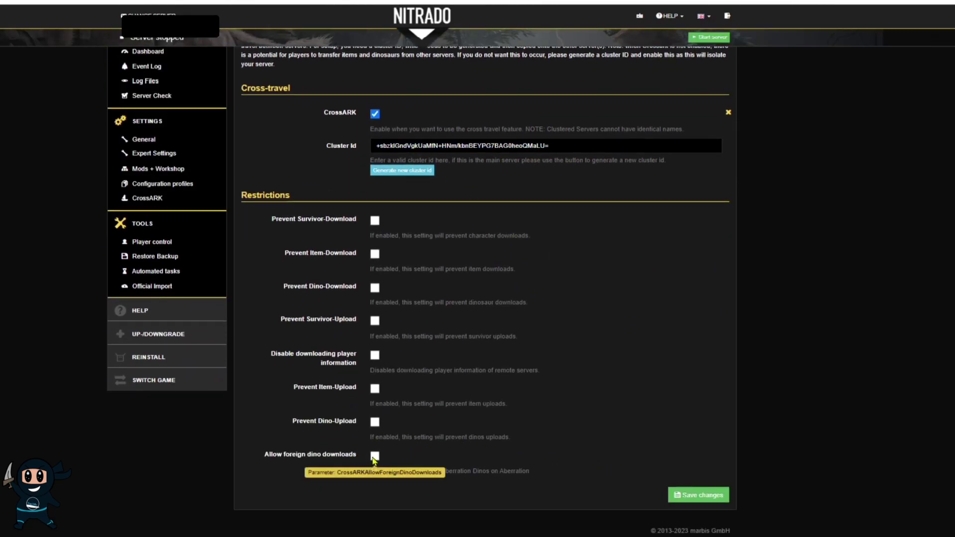
click(374, 455)
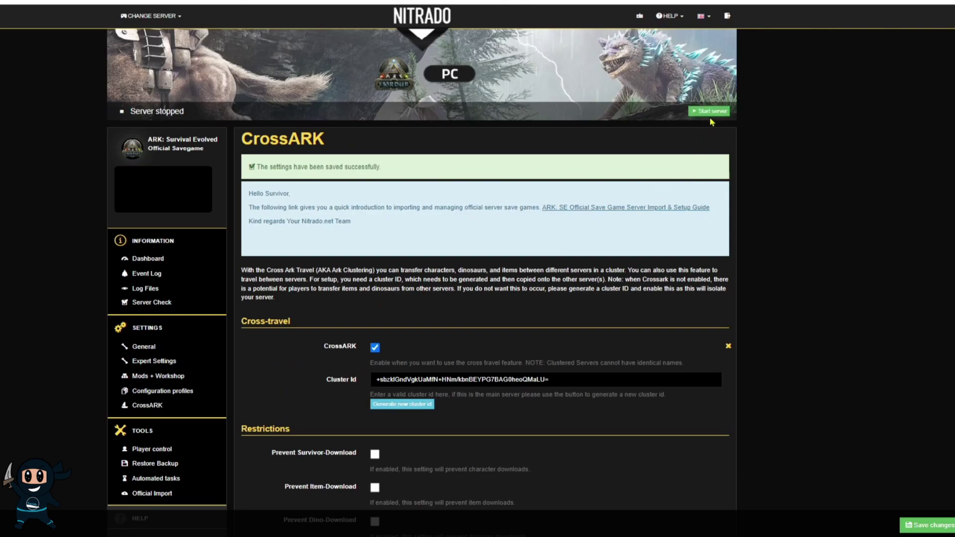
Start the server, then re-enable CrossARK with the copied cluster ID pasted back in.
click(710, 113)
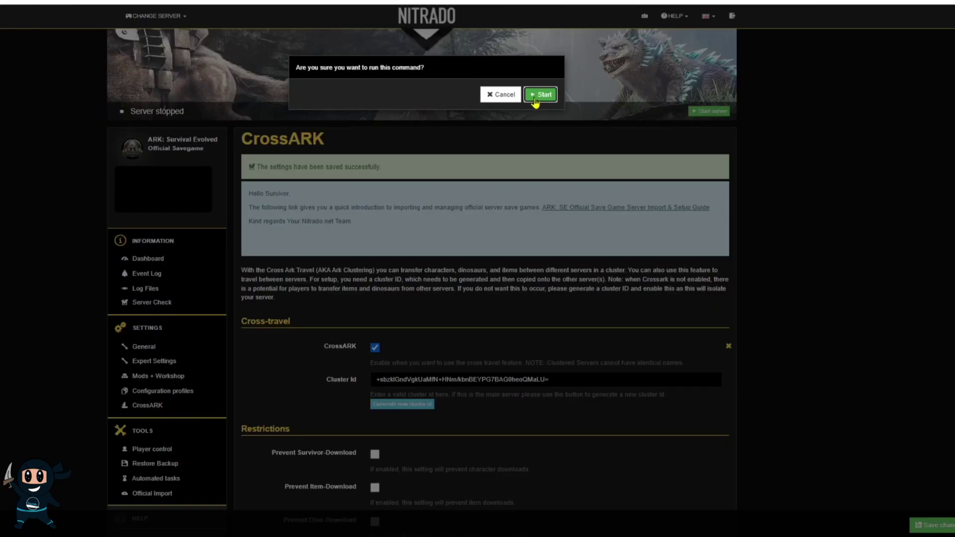
click(535, 101)
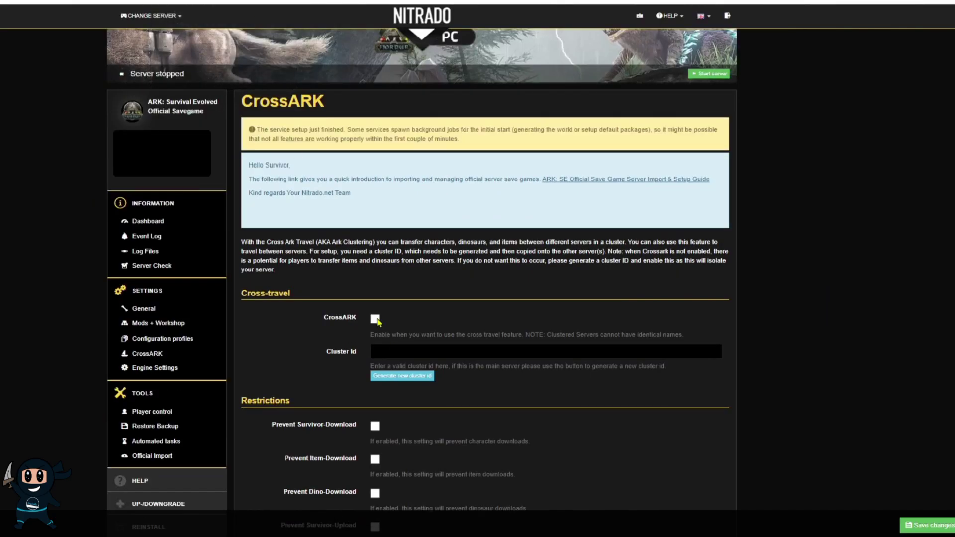
click(375, 319)
click(407, 351)
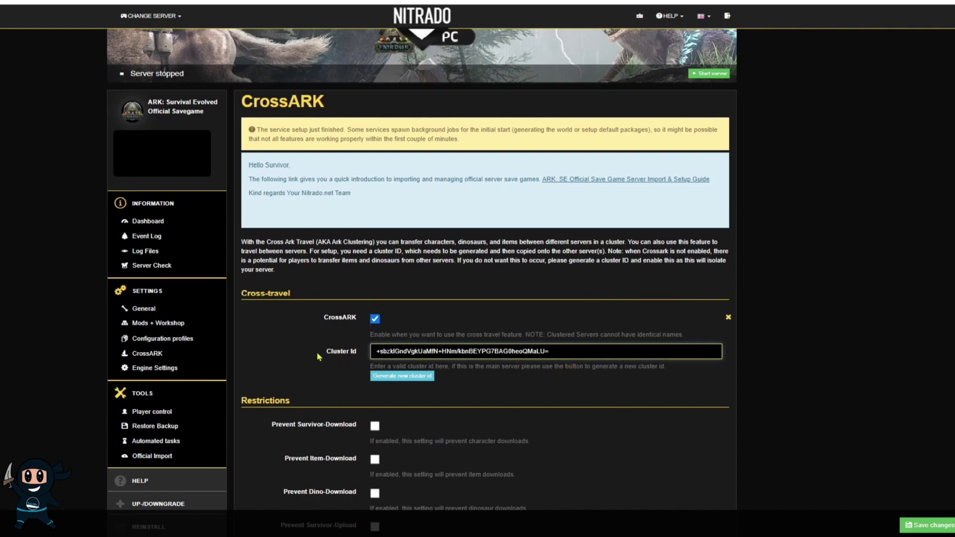
Save the CrossARK settings and start the server again, confirming the restart.
click(319, 356)
scroll(318, 356, down, 2)
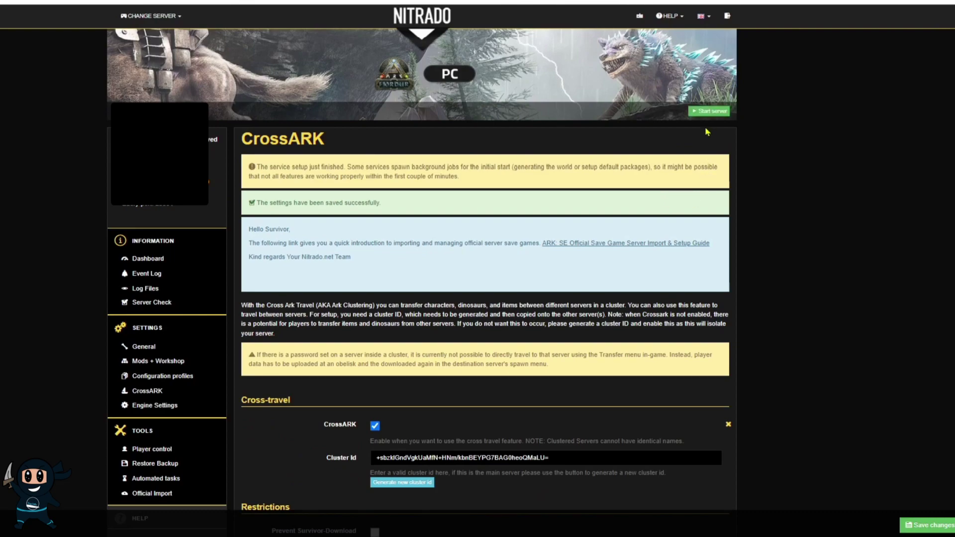
click(707, 119)
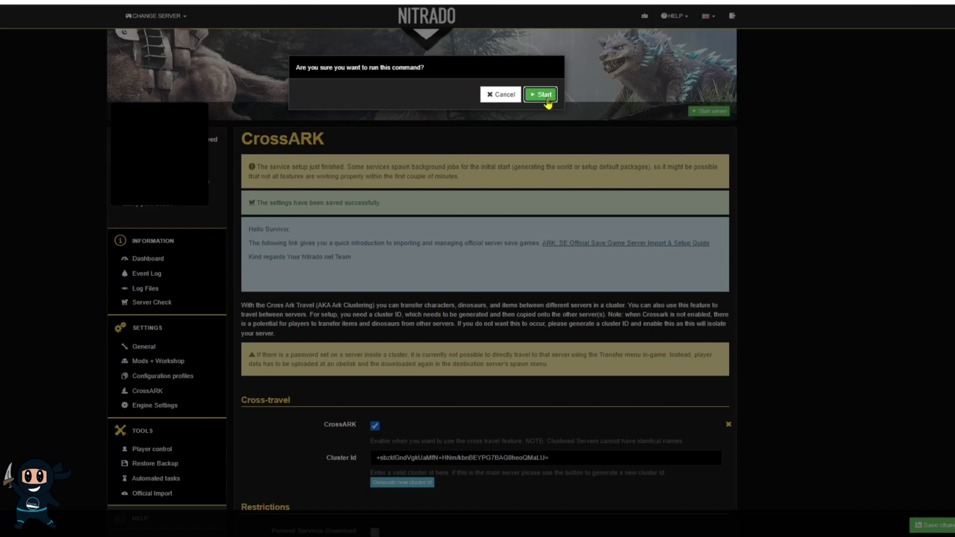
click(545, 96)
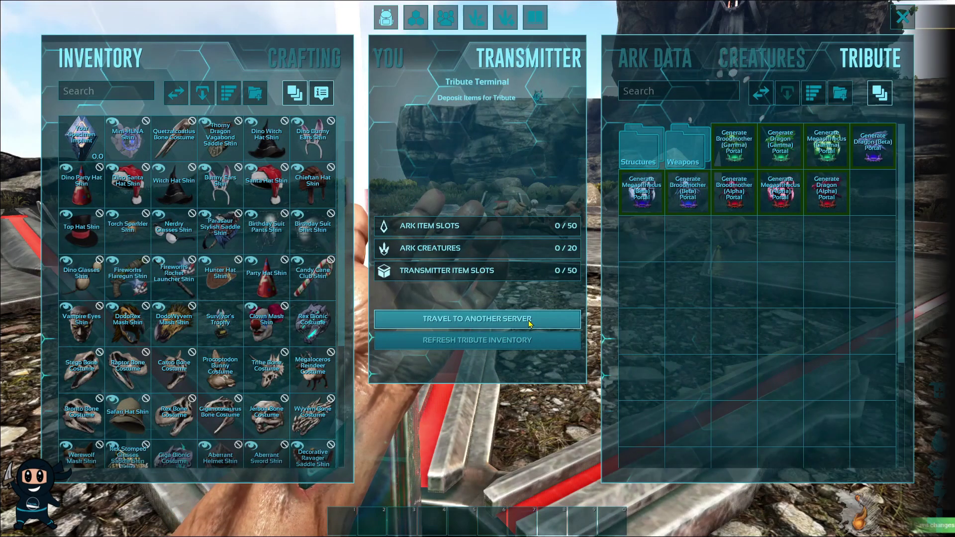
Join ninja official from the cluster session list with its password and spawn a survivor.
click(529, 323)
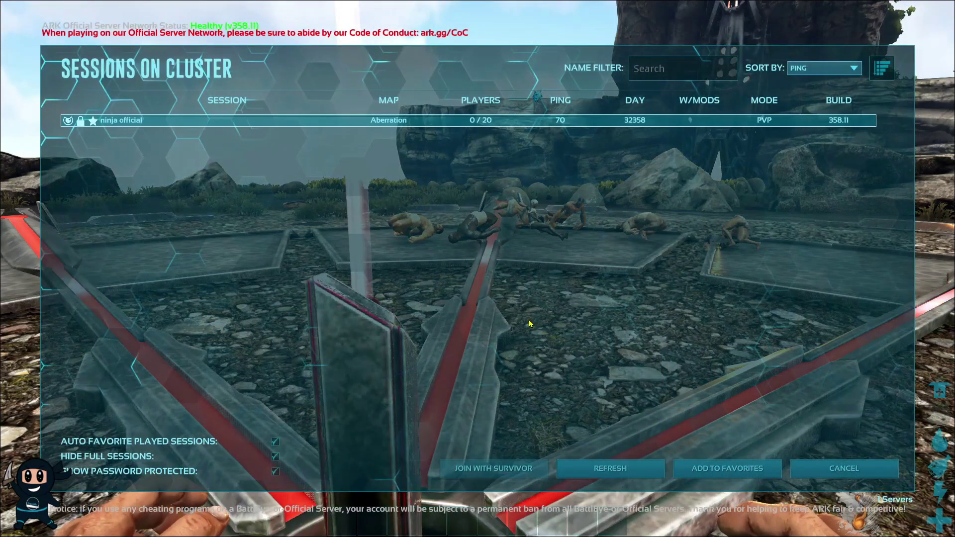
click(545, 468)
text(***)
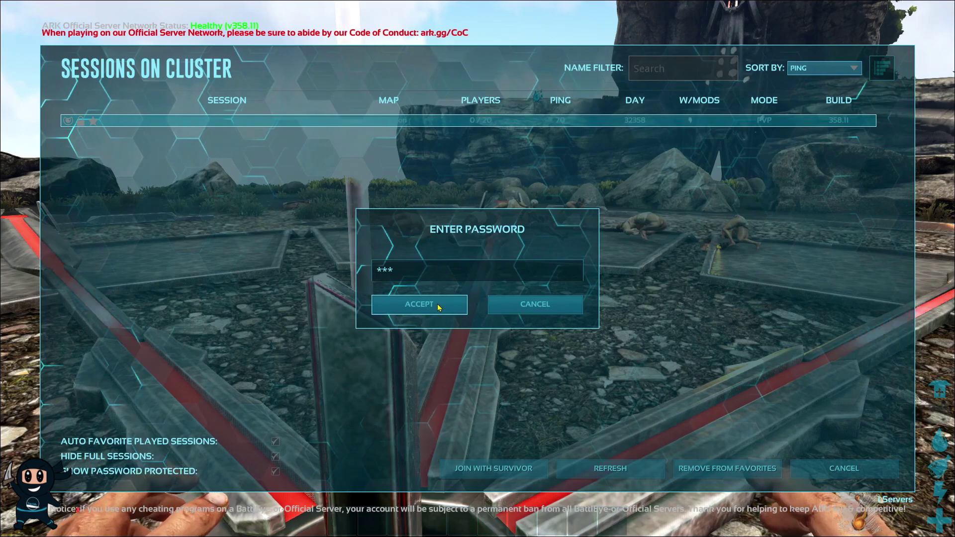
click(438, 307)
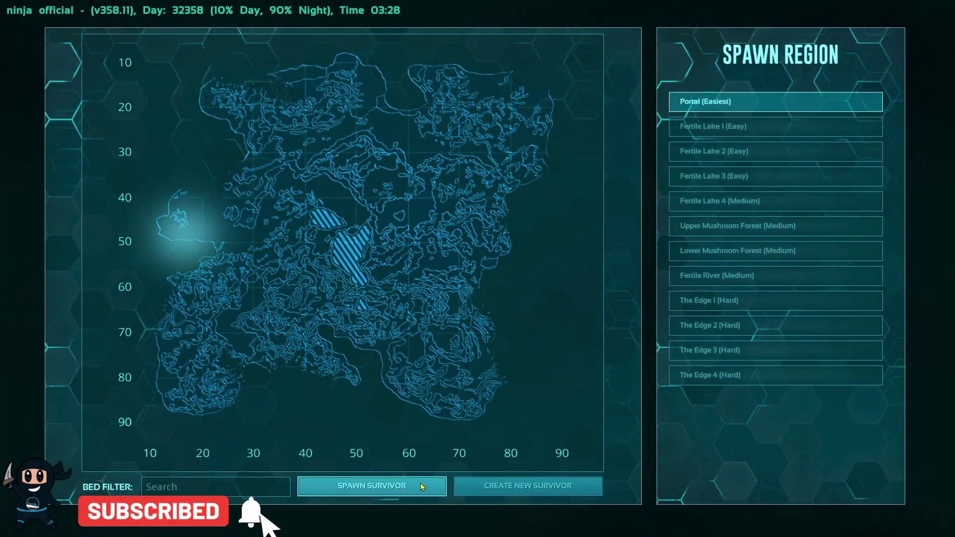
click(421, 487)
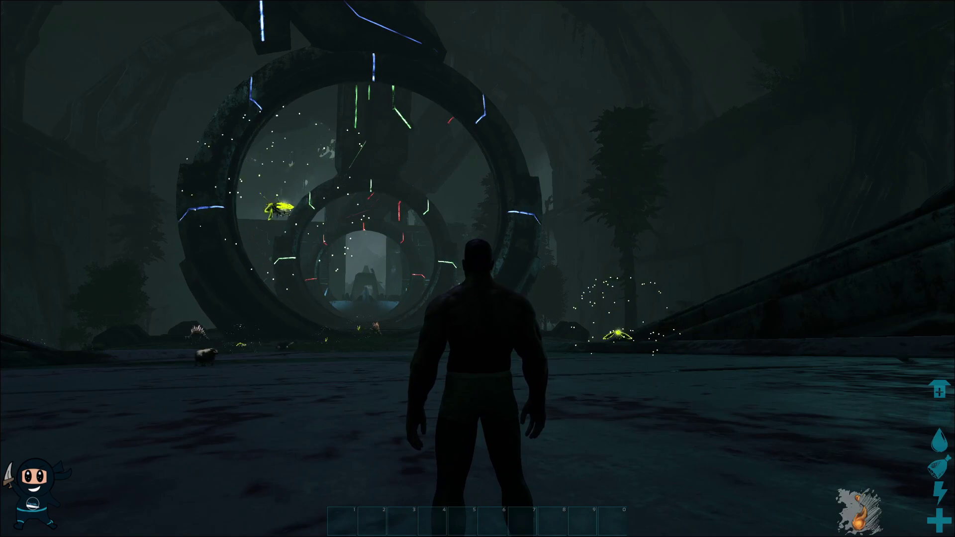
Rerun the gcm cheat from the console and switch to first-person view.
key(Tab)
key(Up)
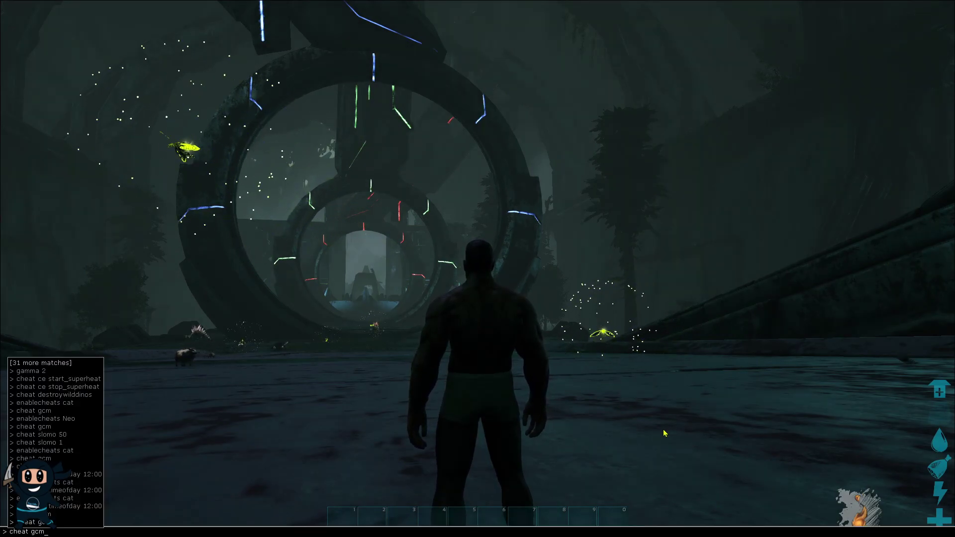
key(Return)
key(k)
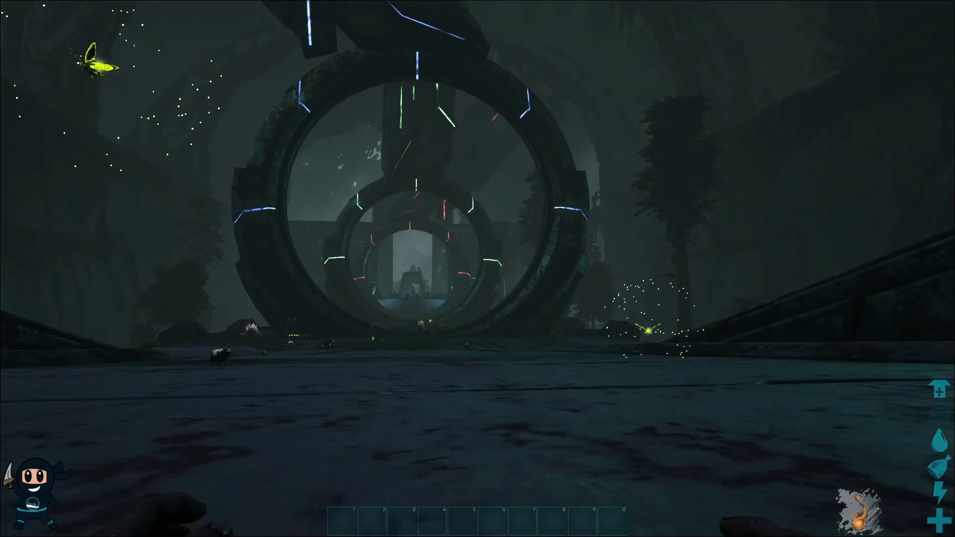